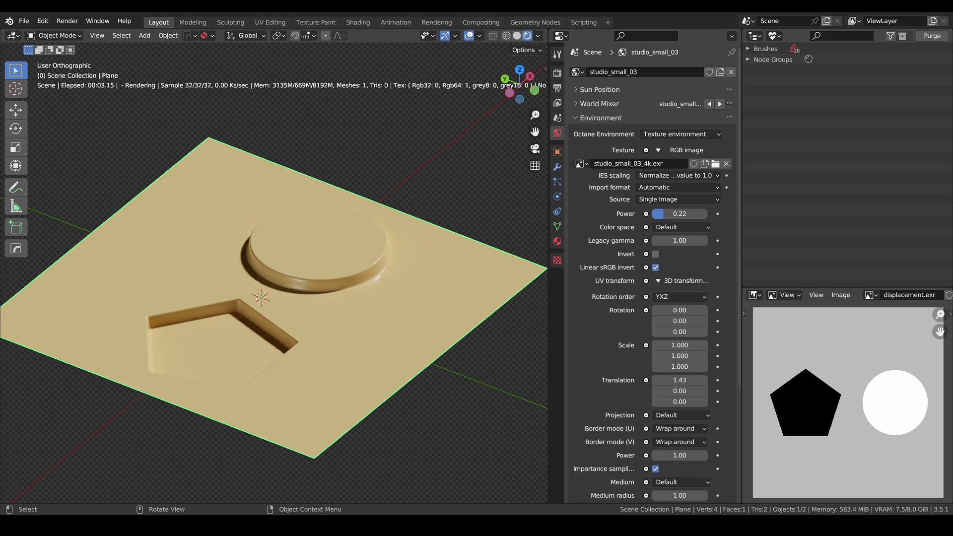
- Try to move one corner vertex of the plane in Edit Mode with vertex selection
key("ctrl+Tab")
left_click(330, 241)
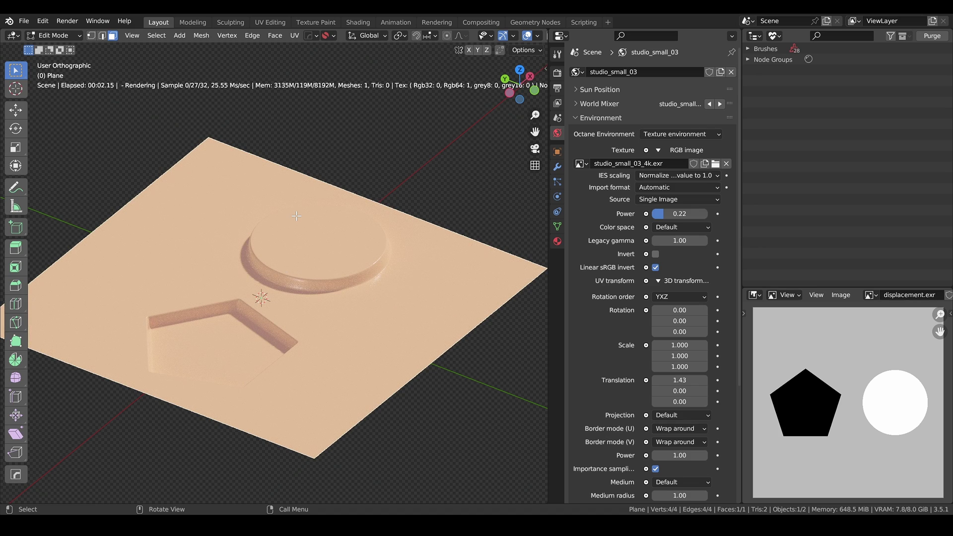
key("ctrl+Tab")
left_click(193, 174)
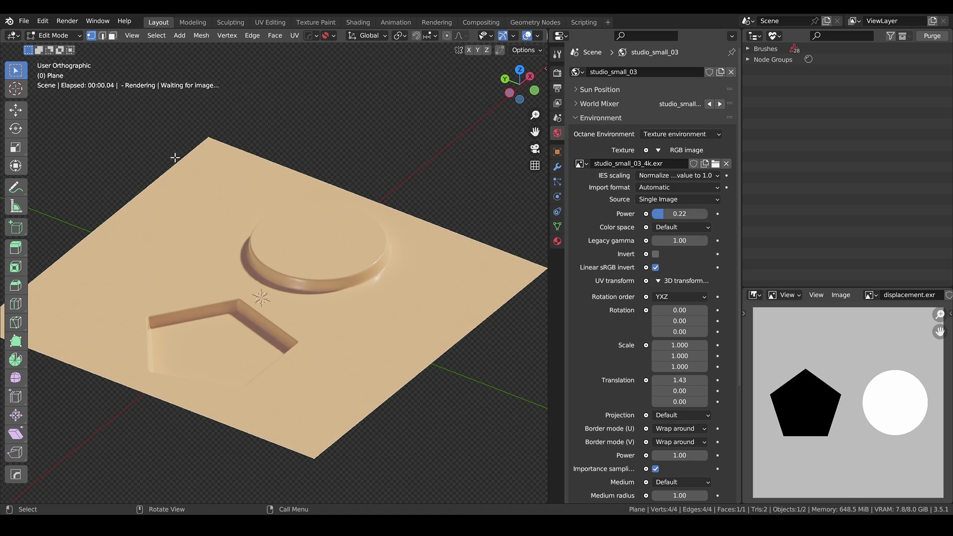
key("g")
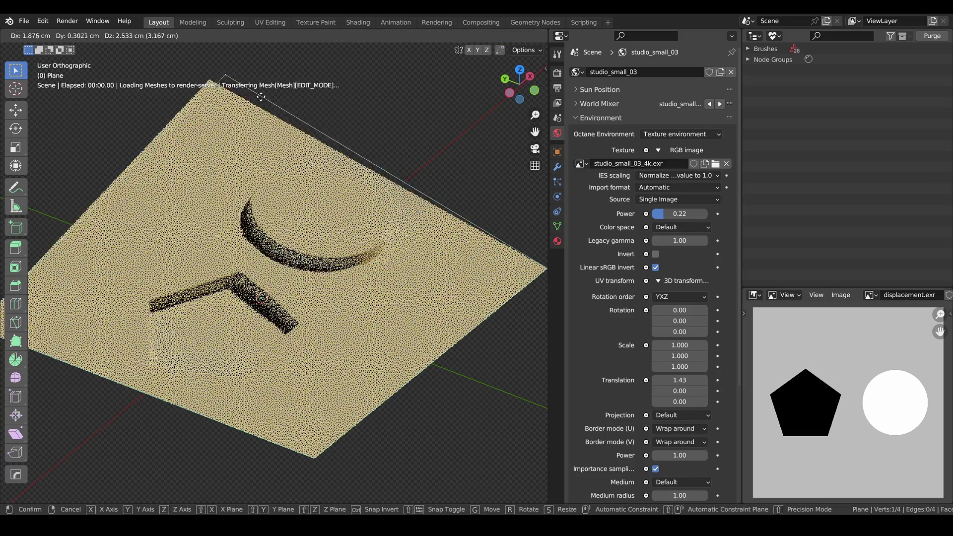
key("Escape")
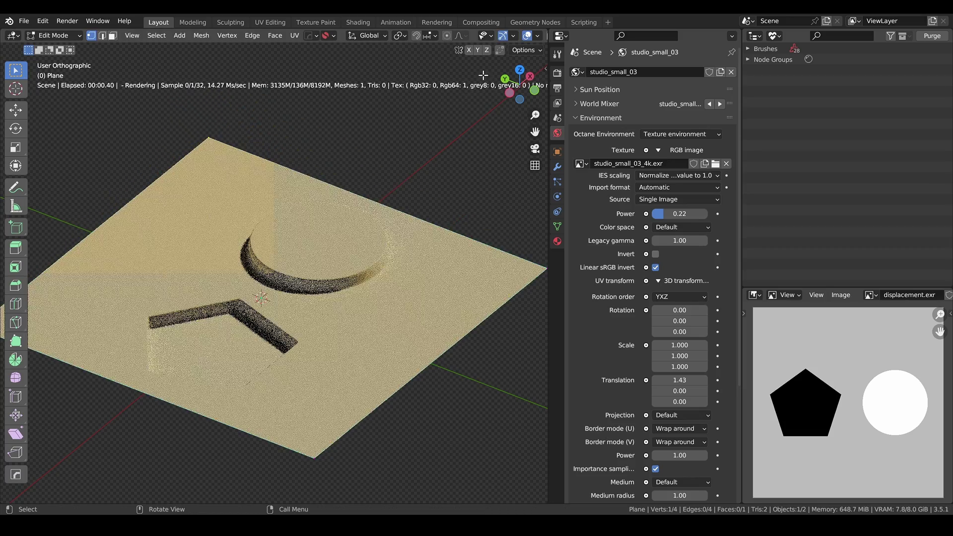
- Compare the plane's mesh in solid and rendered shading, and return to Object Mode
scroll(472, 34, "down", 2)
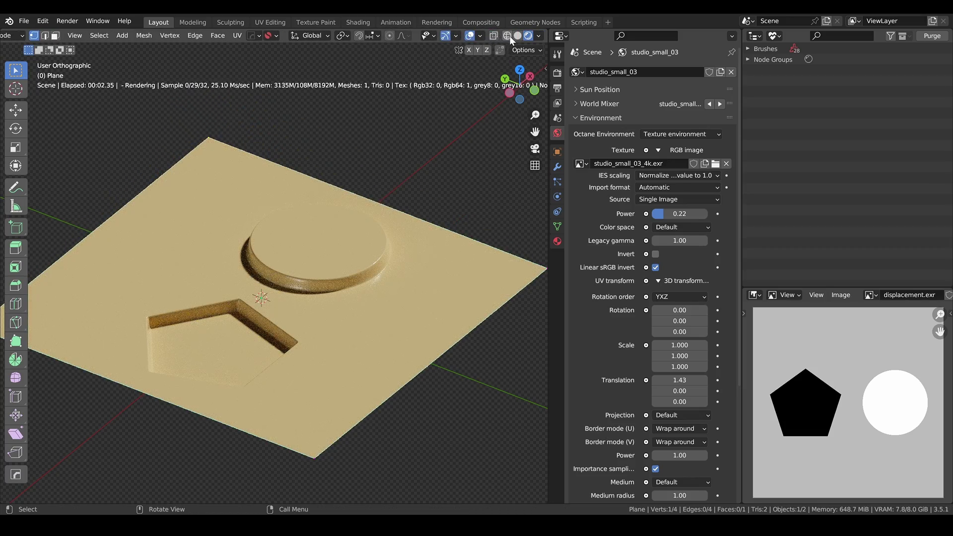
left_click(517, 36)
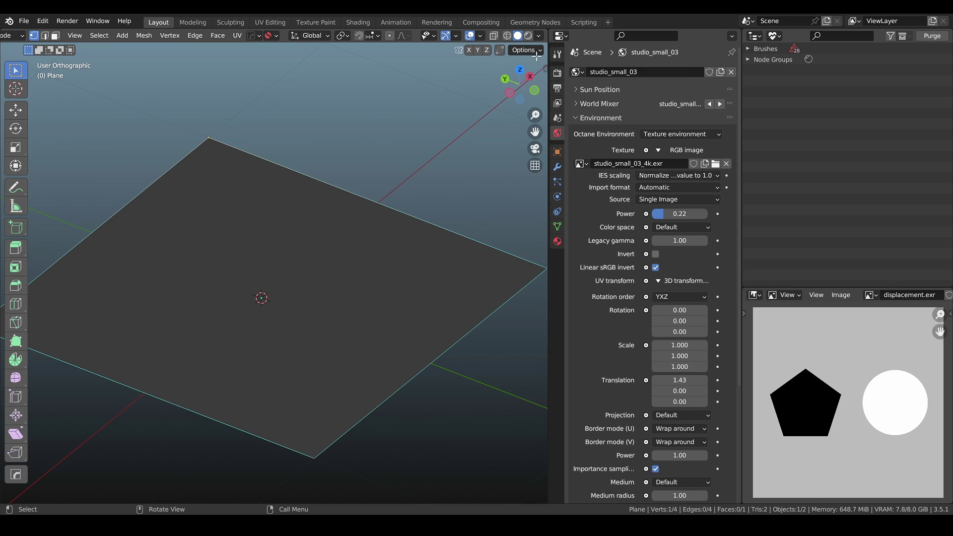
left_click(529, 36)
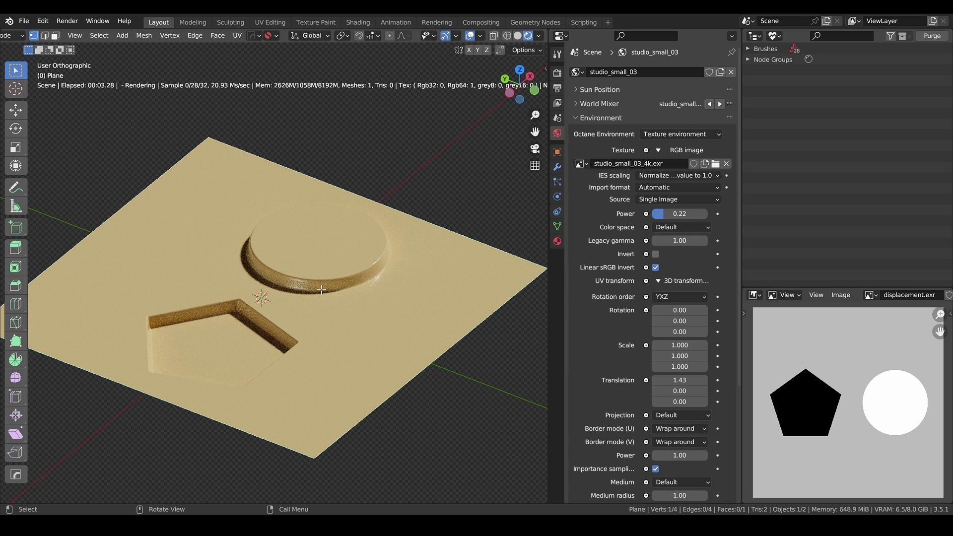
key("Tab")
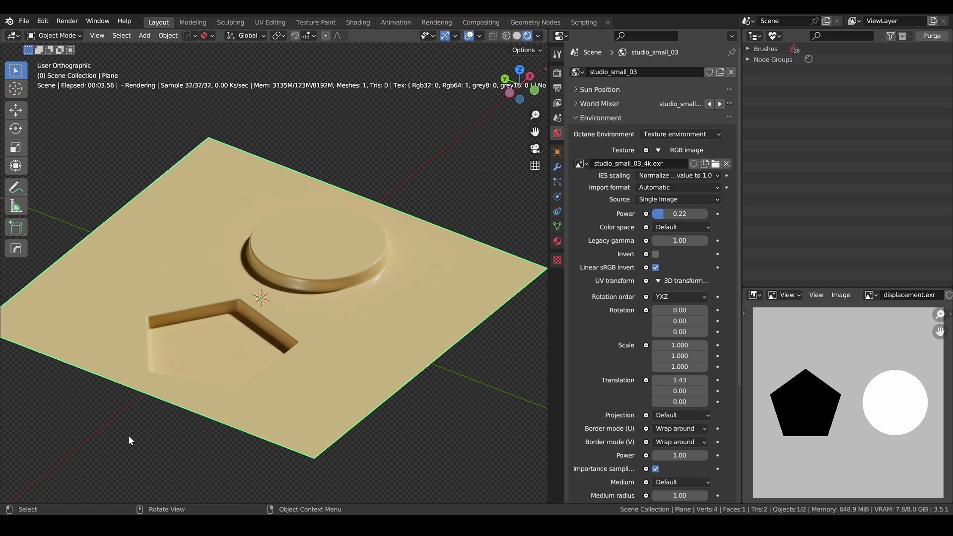
- Split a new area off below the 3D viewport and show the plane's material nodes in the Shader Editor
left_click_drag(10, 498, 18, 252)
left_click(18, 251)
left_click(33, 371)
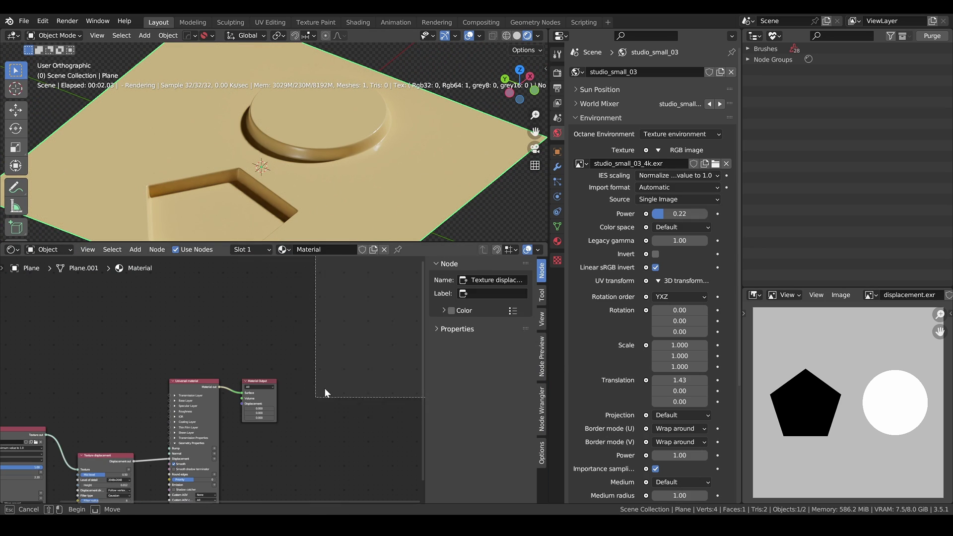
scroll(266, 370, "up", 2)
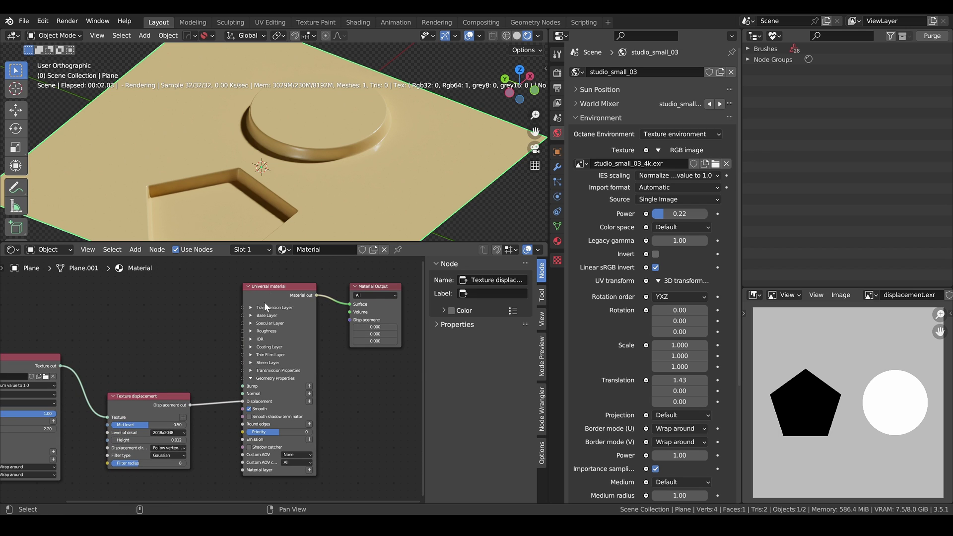
middle_click_drag(184, 356, 287, 302)
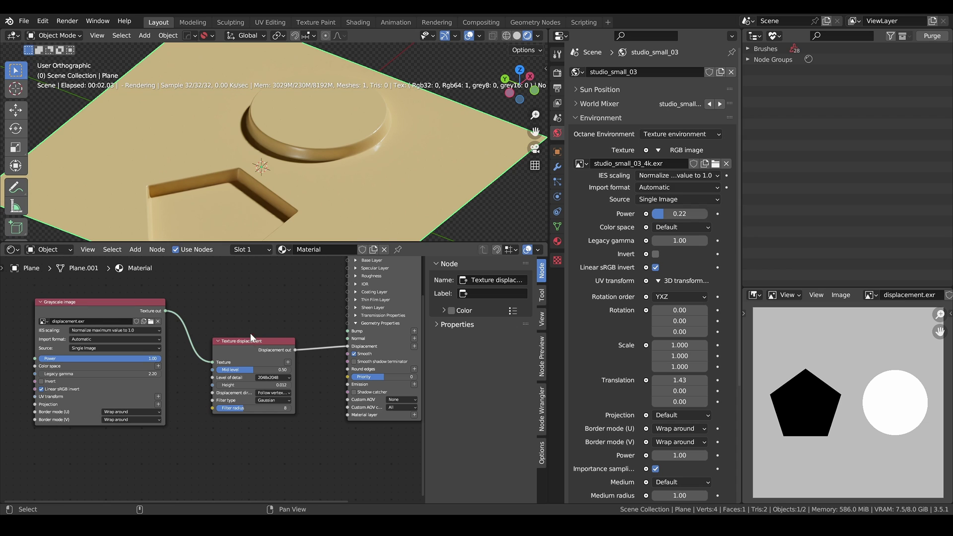
- Move the Texture displacement node up slightly and add a Vertex displacement node beneath it
left_click_drag(245, 341, 249, 319)
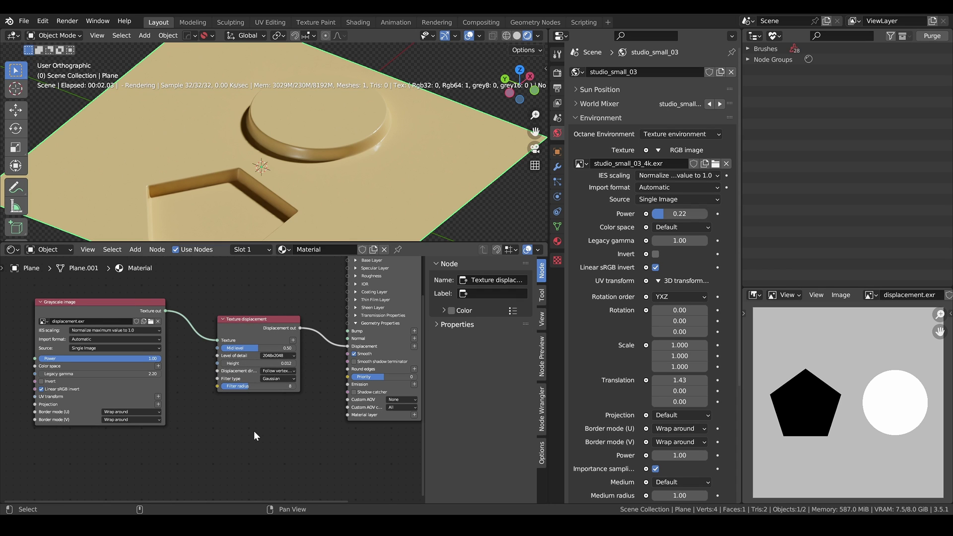
key("shift+a")
left_click(196, 292)
type("vertex")
key("Return")
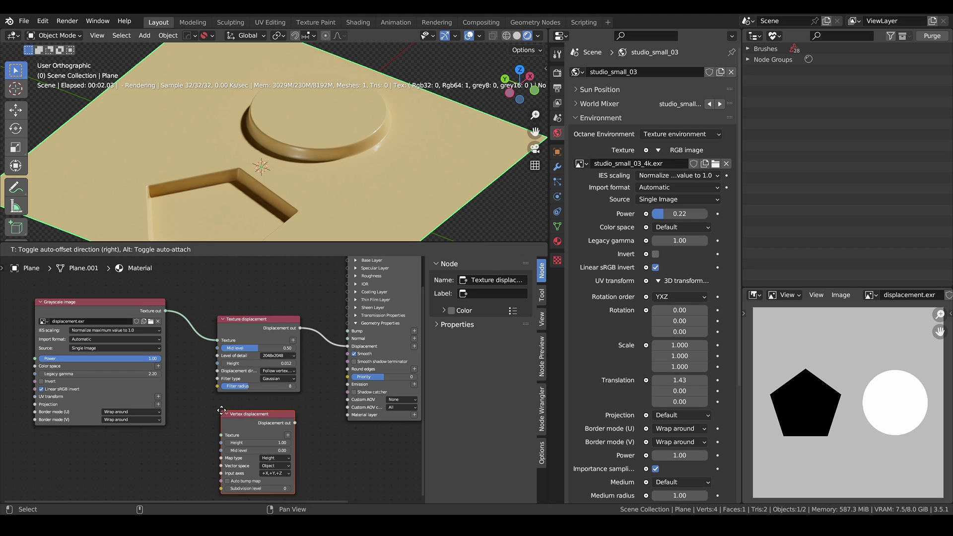
left_click(251, 411)
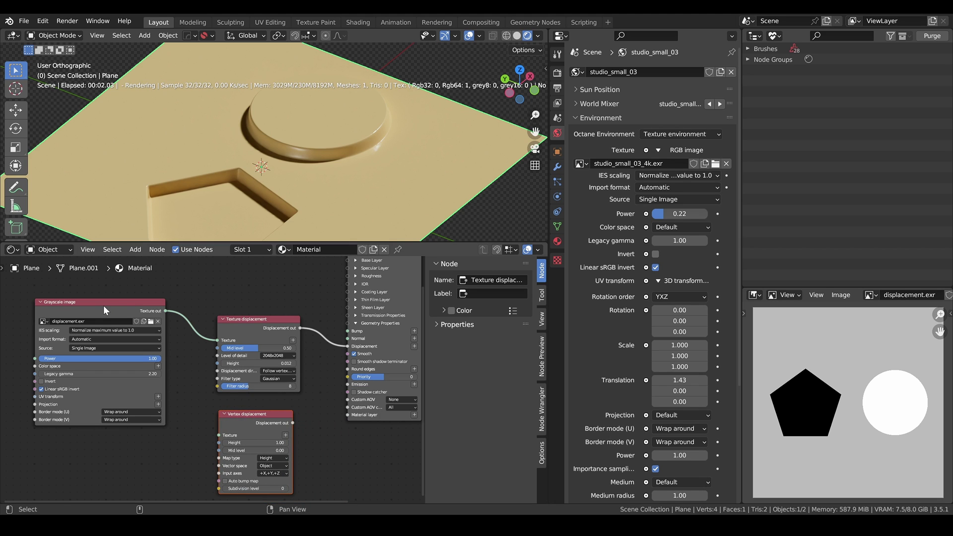
left_click_drag(117, 318, 109, 314)
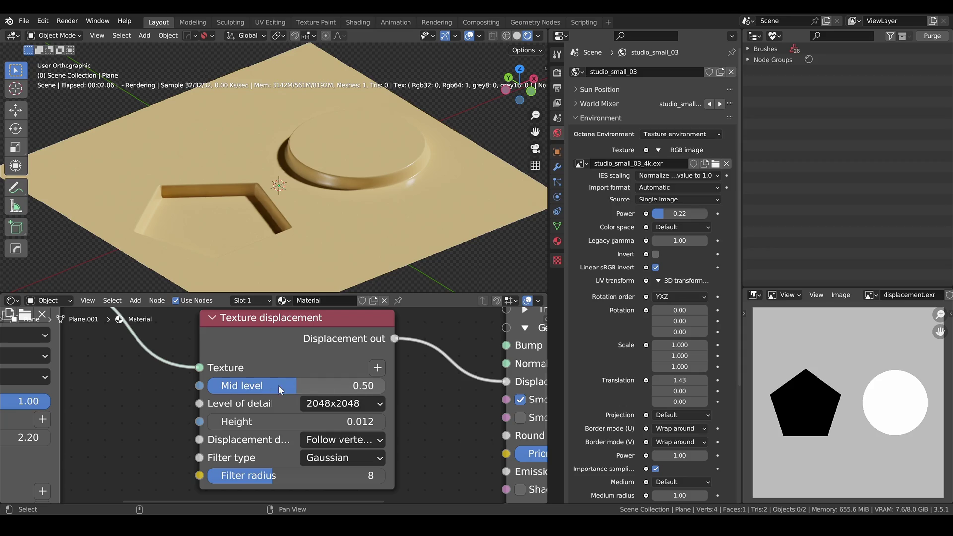
- Set the Texture displacement Mid level to 0.48 and compare the plane in solid and rendered shading
mouse_move(292, 386)
left_mouse_down()
mouse_move(209, 386)
mouse_move(384, 386)
mouse_move(293, 386)
left_mouse_up()
key("z")
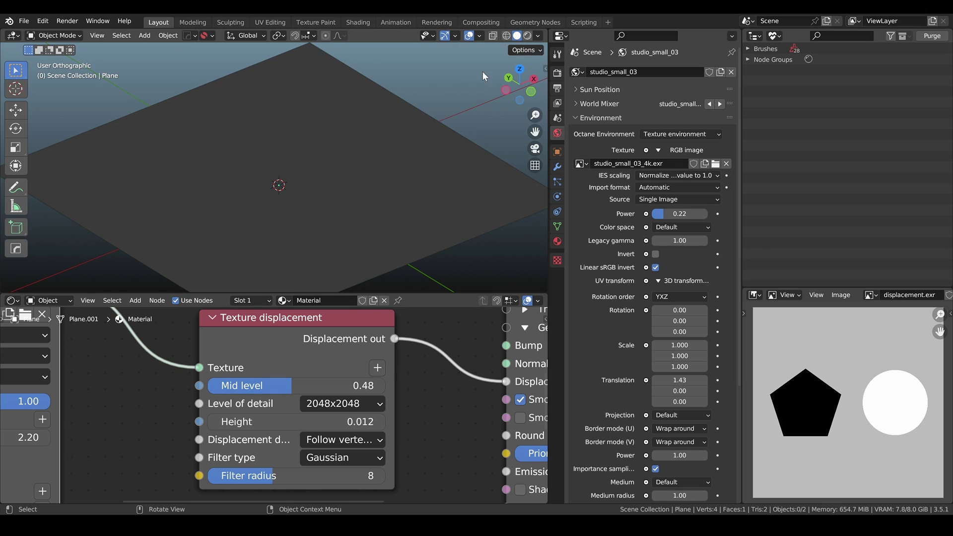
left_click(311, 144)
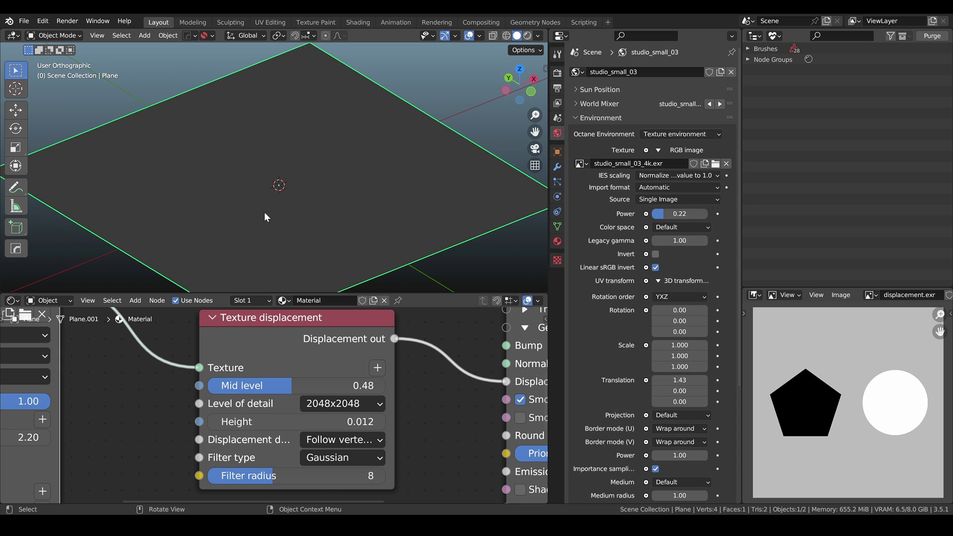
left_click(527, 35)
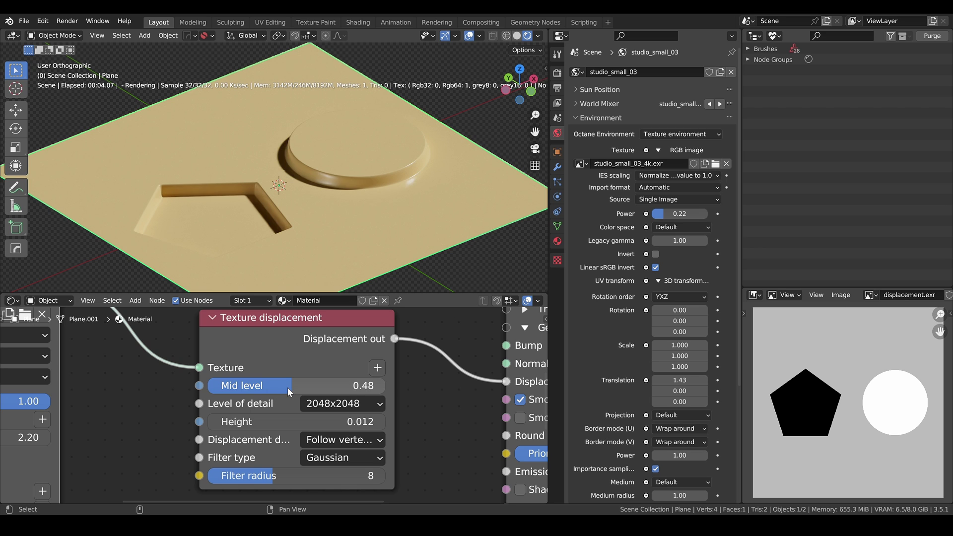
- Set the Texture displacement Mid level to 0.5
left_click(288, 387)
type("0.5")
key("Return")
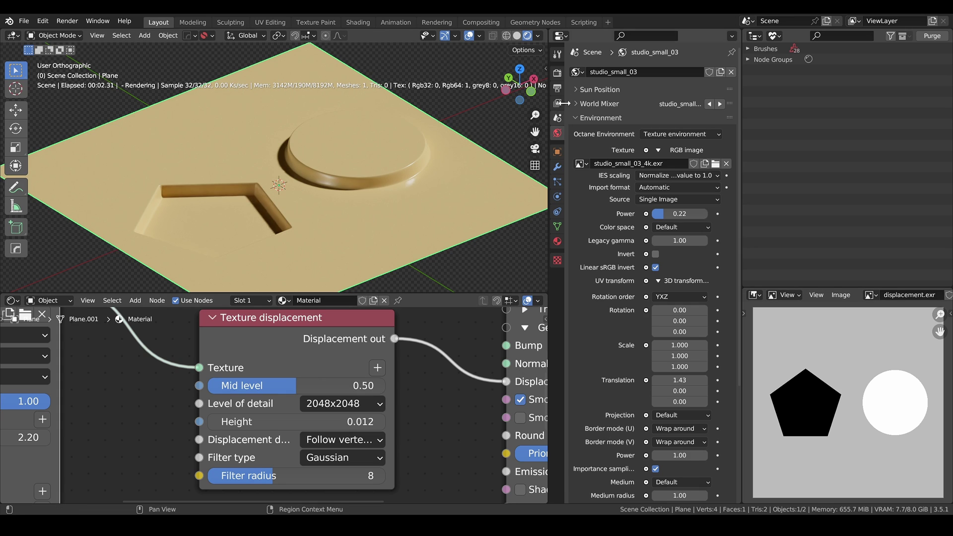
- View the plane from the front and annotate a pentagon and a circle beneath the matching displaced shapes
left_click(531, 91)
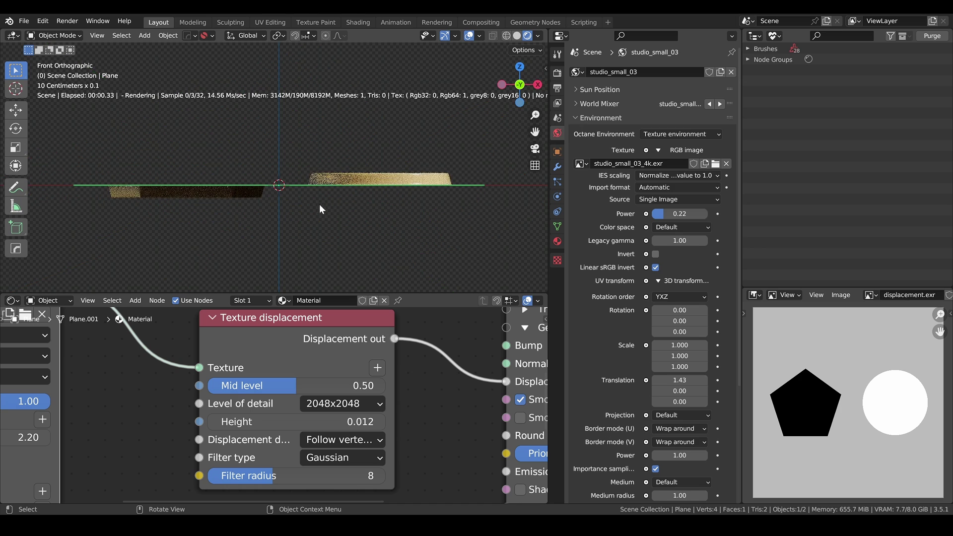
left_click(16, 187)
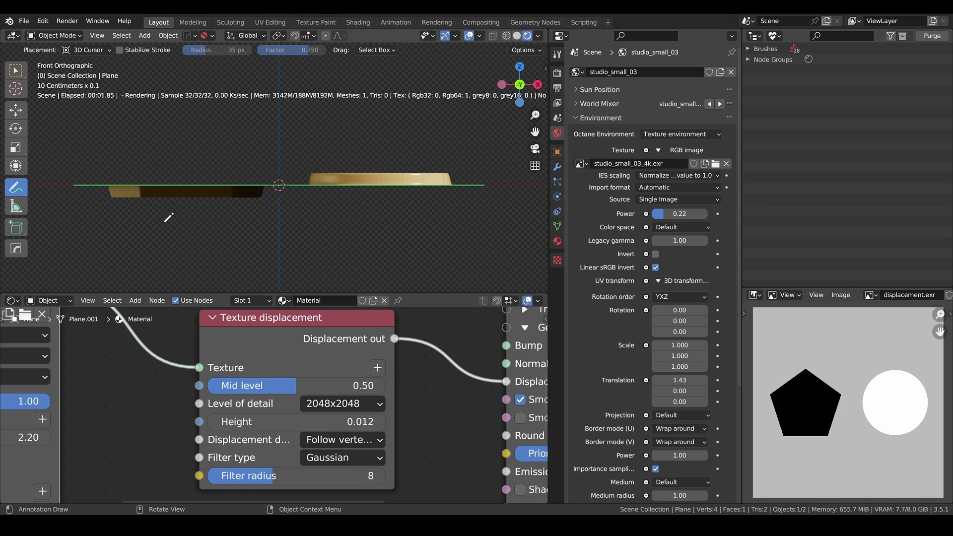
mouse_move(142, 257)
left_mouse_down()
mouse_move(196, 258)
mouse_move(159, 283)
left_mouse_up()
mouse_move(194, 258)
left_mouse_down()
mouse_move(196, 282)
mouse_move(162, 287)
left_mouse_up()
mouse_move(388, 219)
left_mouse_down()
mouse_move(410, 264)
mouse_move(409, 229)
mouse_move(388, 216)
left_mouse_up()
- Set the displacement Mid level to 0 and annotate an arrow pointing at the plane's base level
left_click_drag(290, 385, 209, 385)
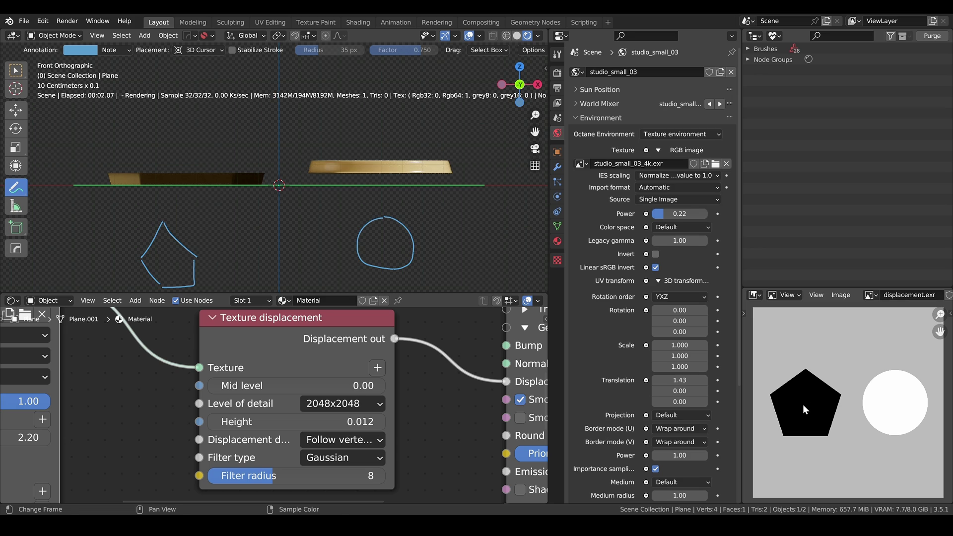
mouse_move(58, 186)
left_mouse_down()
mouse_move(85, 187)
mouse_move(76, 195)
left_mouse_up()
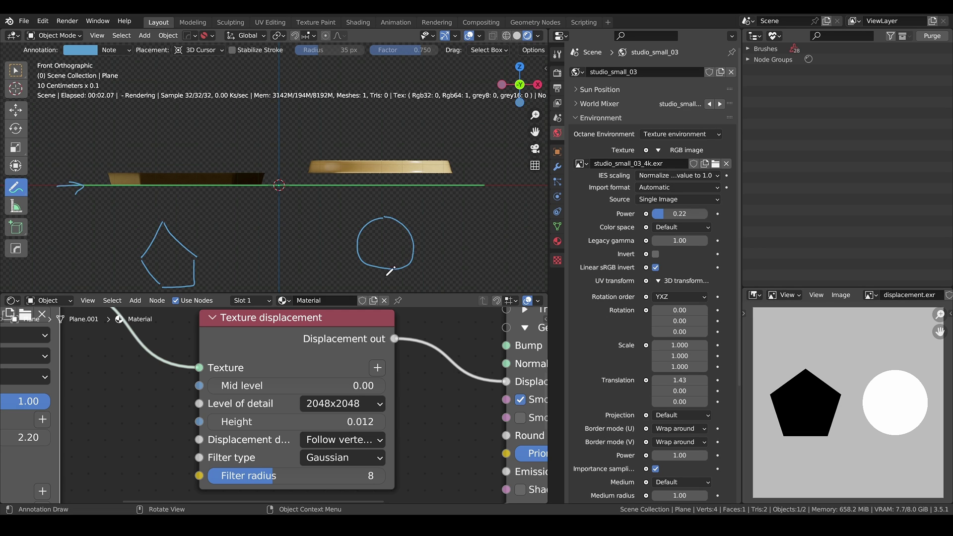
- Set the displacement Mid level to 0.5 and annotate a line along the plane's base level
double_click(306, 386)
type("0.5")
key("Return")
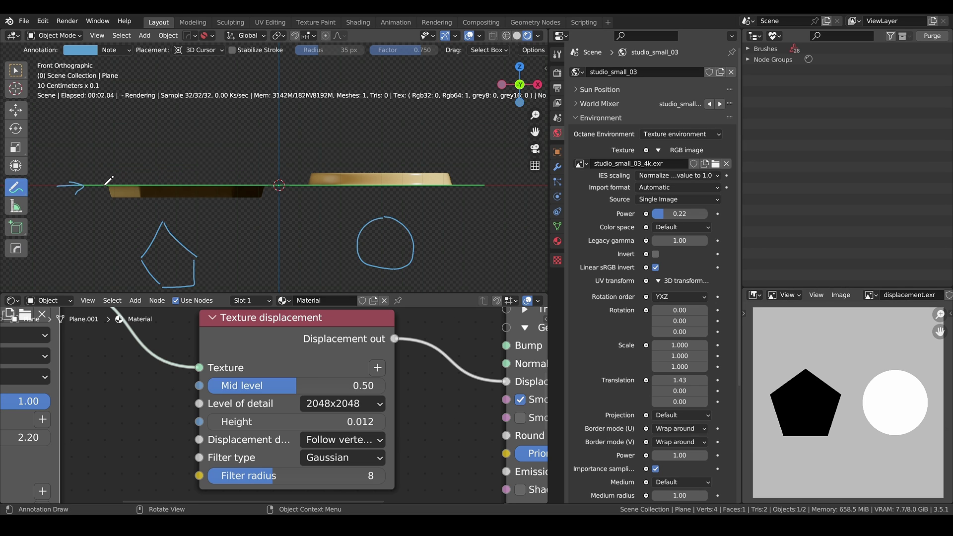
left_click_drag(105, 184, 504, 188)
- Set the displacement Mid level to 1 and annotate a line along the top of the displaced circle
left_click_drag(292, 385, 377, 386)
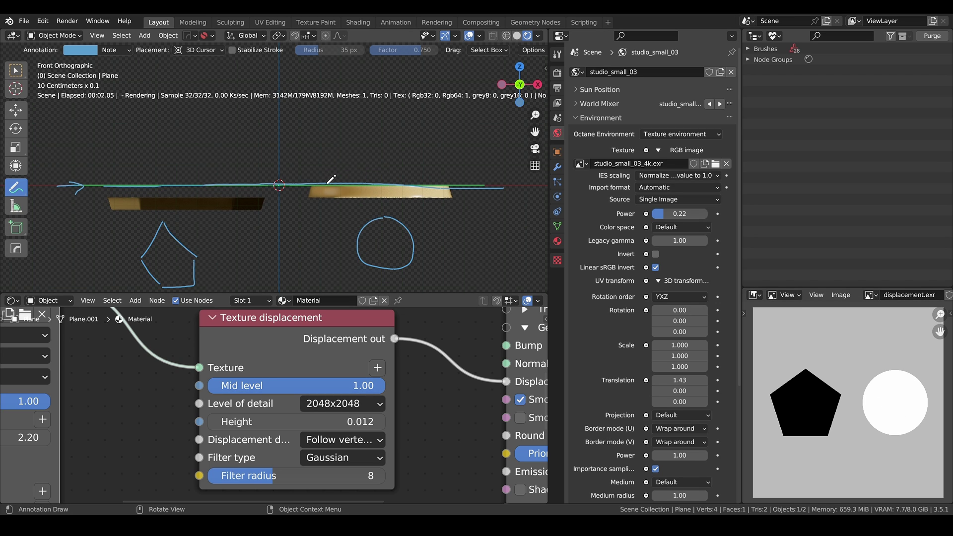
left_click_drag(328, 183, 425, 182)
- Return the displacement Mid level to 0.5
left_click(281, 391)
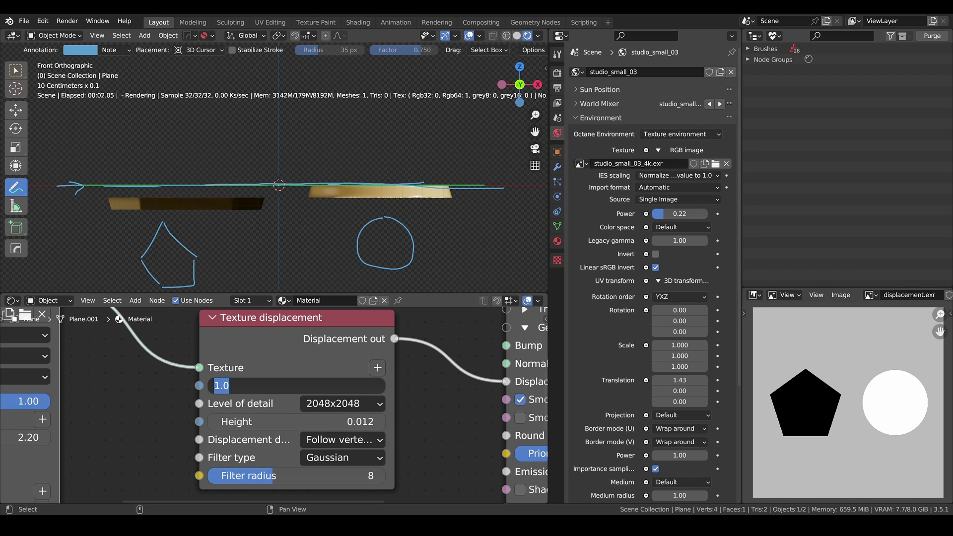
type("0.5")
key("Return")
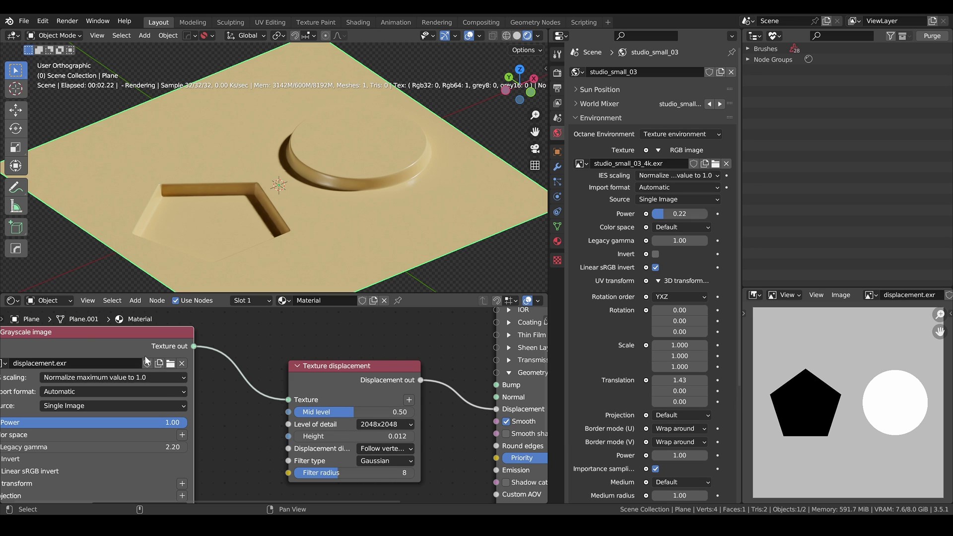
- Move the Grayscale image node closer to Texture displacement, and set the displacement Height to 0.015 while viewing the raised circle from the front
left_click_drag(146, 341, 178, 331)
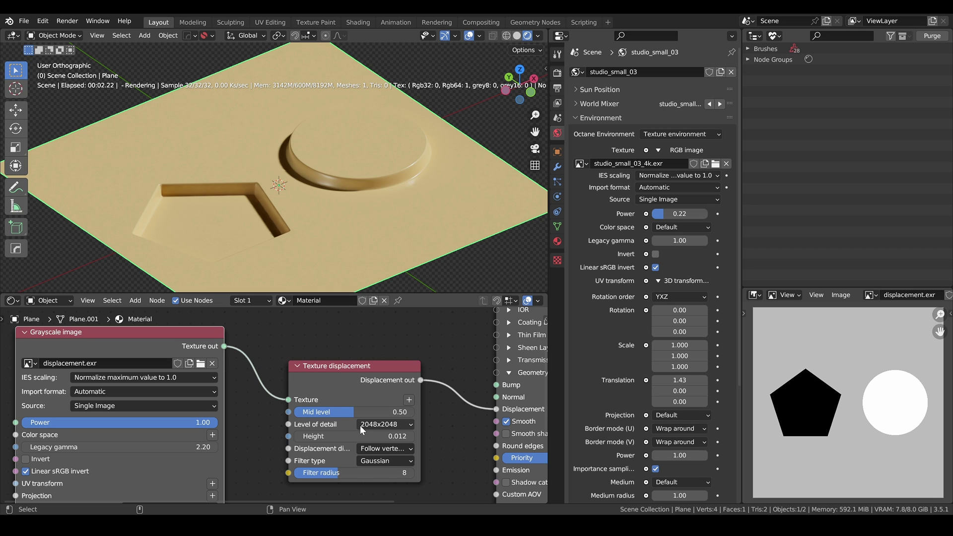
mouse_move(312, 435)
left_mouse_down()
mouse_move(342, 435)
mouse_move(325, 437)
left_mouse_up()
key("KP_1")
middle_click_drag(355, 180, 289, 227, "shift")
scroll(297, 240, "up", 5)
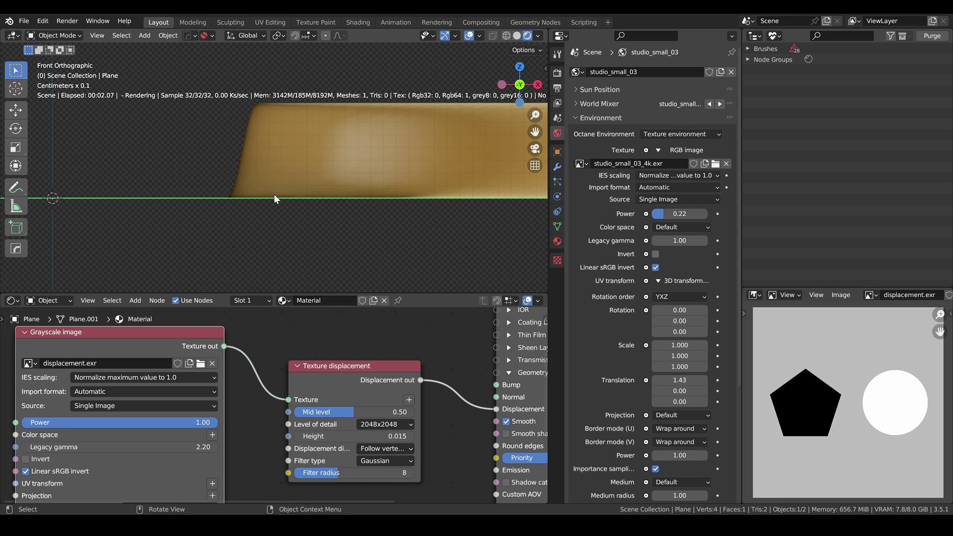
- Set the Texture displacement Height to 0.012
left_click(368, 436)
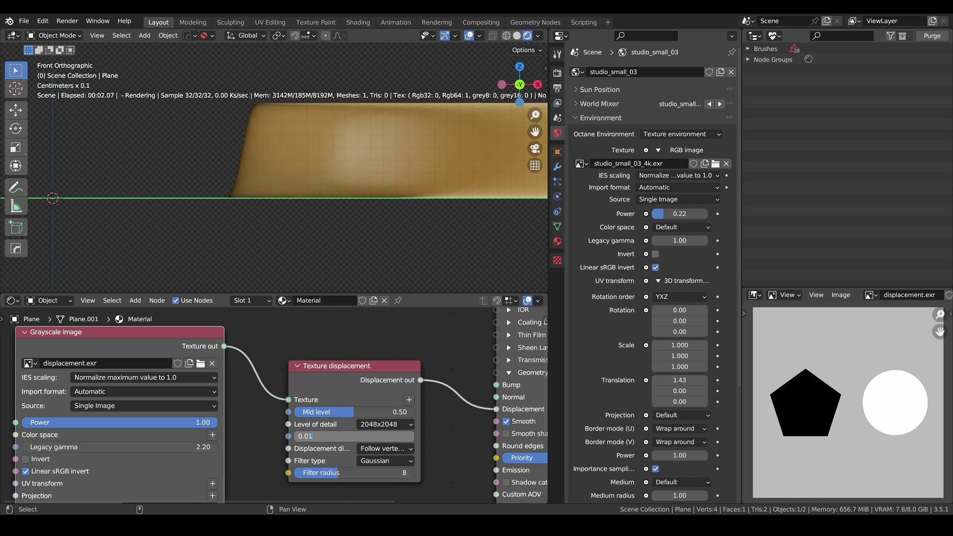
type("0.012")
key("Return")
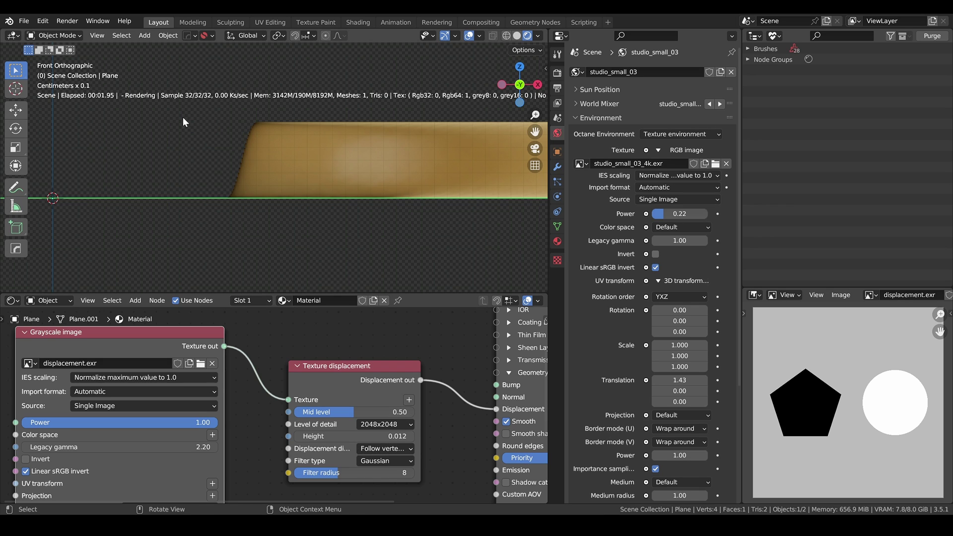
- Deselect the plane and measure the raised circle's height from its top down to the base plane
left_click(22, 208)
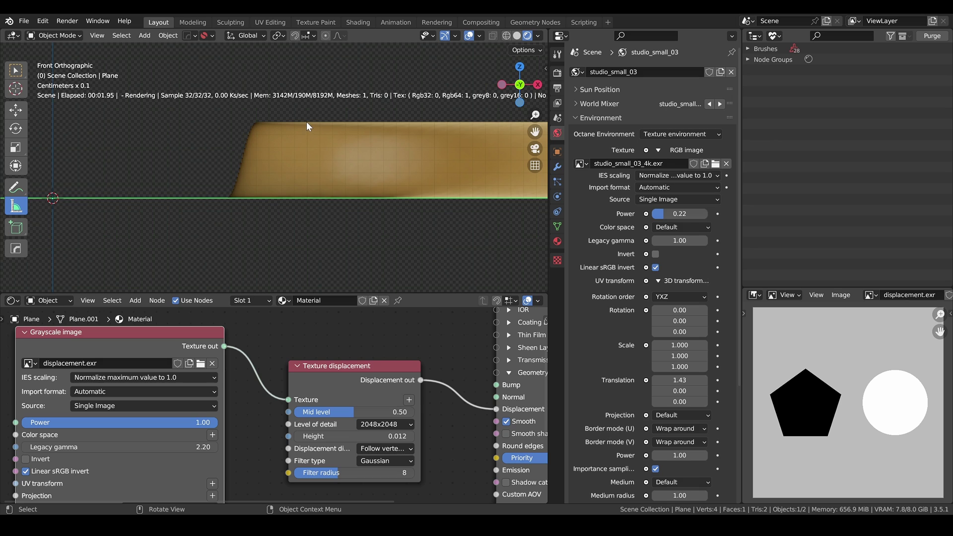
key("alt+a")
left_click_drag(303, 123, 304, 145)
left_click_drag(300, 188, 302, 198)
scroll(276, 171, "up", 4)
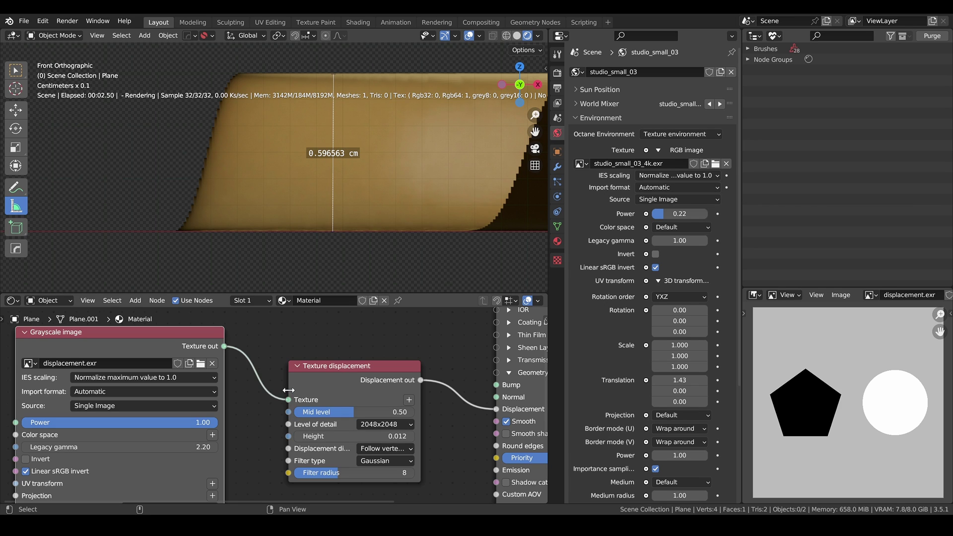
- Widen the Texture displacement node and review its displacement direction options, keeping Follow vertex normal
left_click_drag(288, 390, 271, 390)
left_click(386, 449)
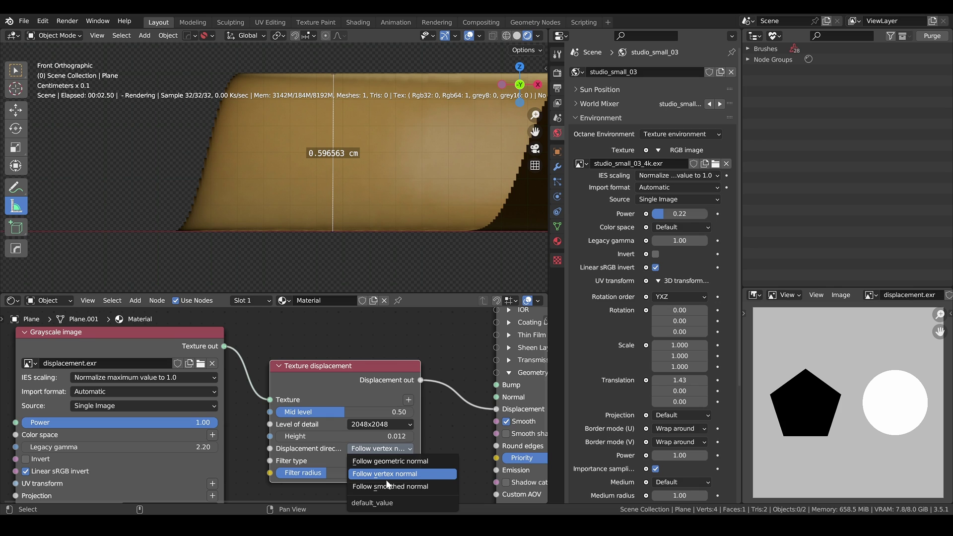
left_click(390, 451)
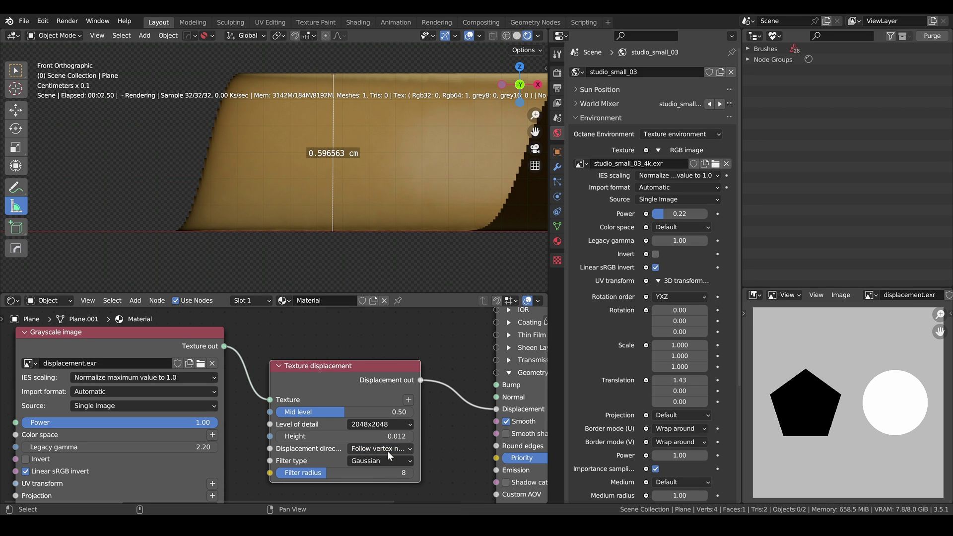
- Widen the Texture displacement node and view the raised circle and recessed pentagon on the plane from an angle
left_click_drag(424, 443, 445, 443)
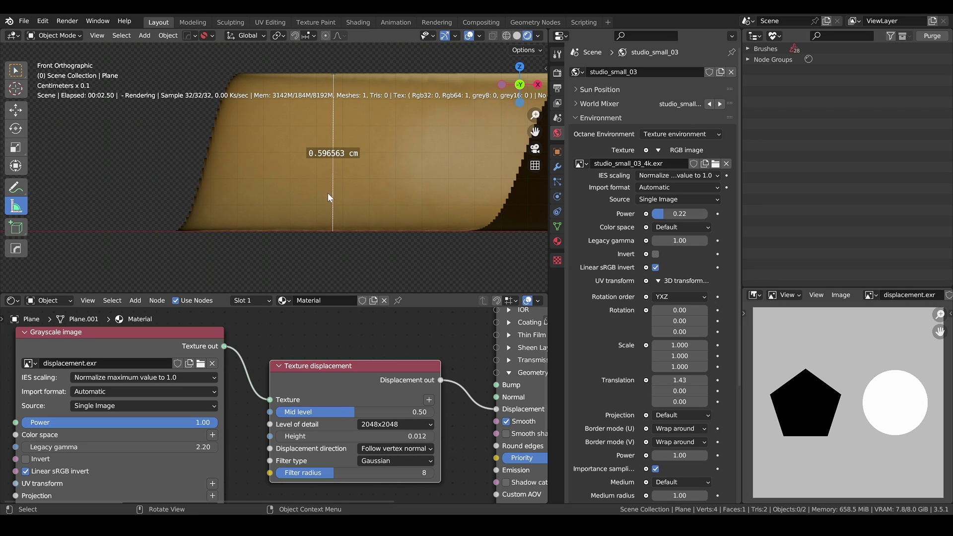
middle_click_drag(344, 216, 365, 228)
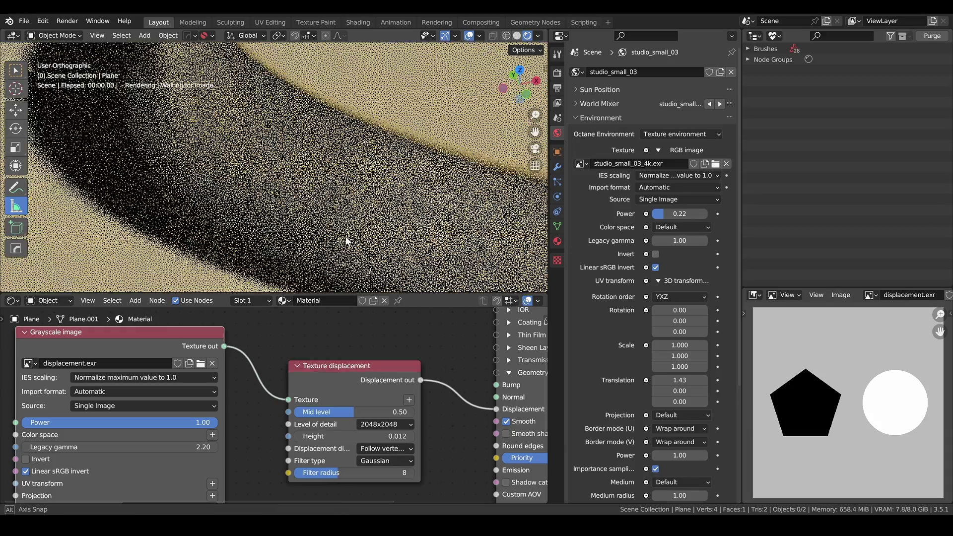
key("Tab")
scroll(357, 198, "down", 6)
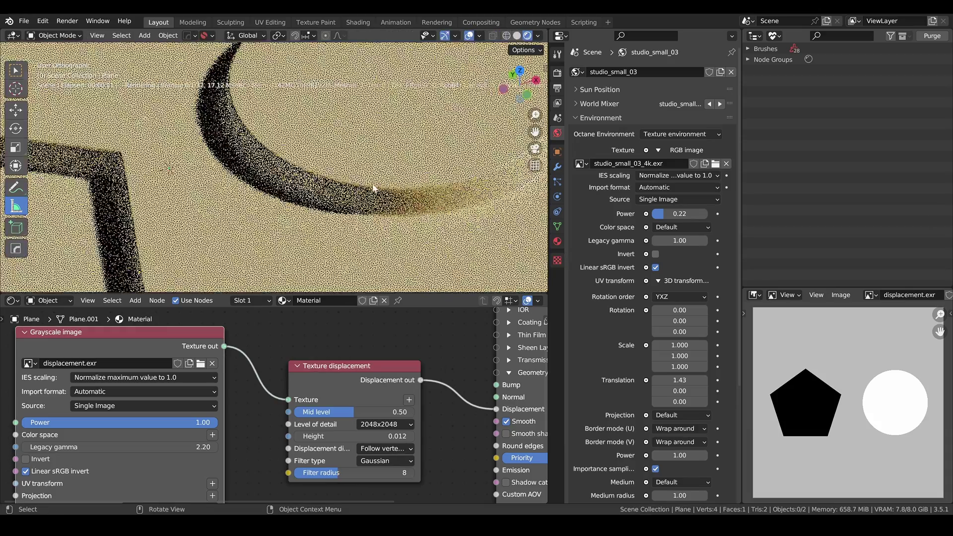
scroll(338, 212, "down", 3)
middle_click_drag(377, 201, 389, 200)
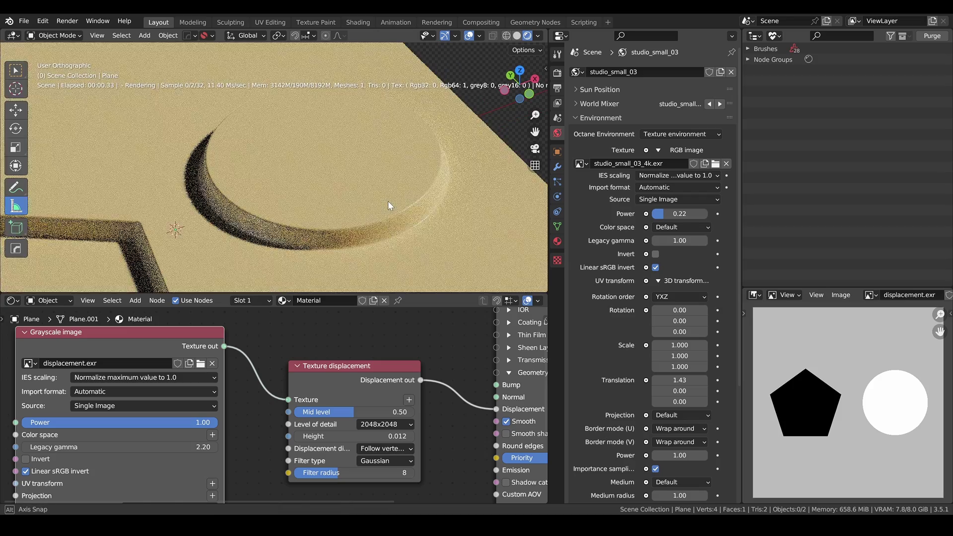
scroll(407, 190, "up", 1)
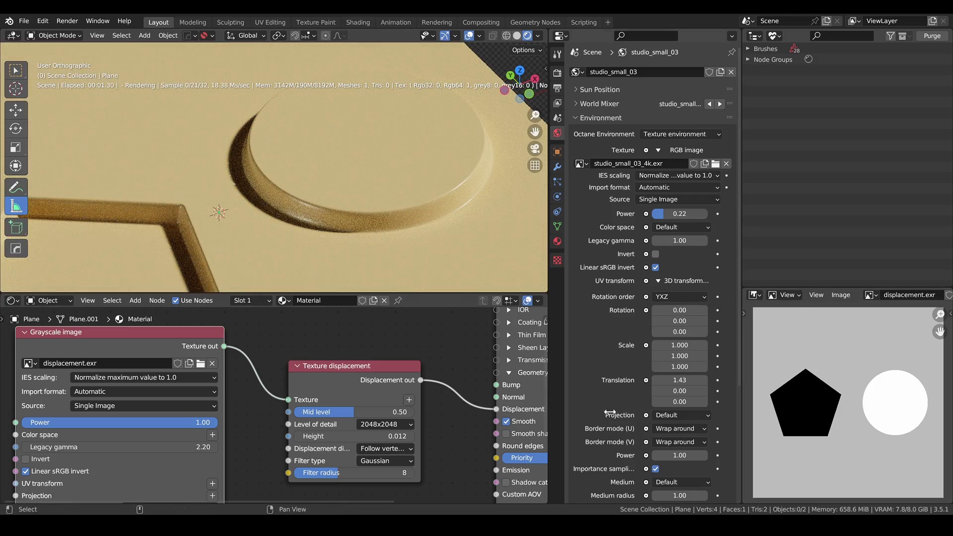
- Examine the pixel steps along the black pentagon's edges in the displacement.exr image up close
scroll(811, 403, "up", 5)
scroll(810, 403, "up", 2)
middle_click_drag(770, 353, 848, 409)
scroll(844, 392, "up", 4)
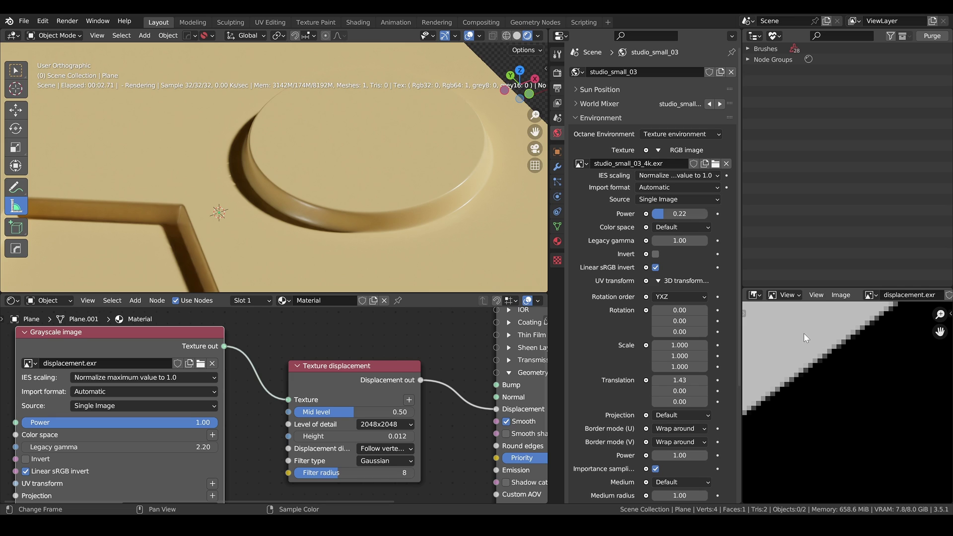
middle_click_drag(833, 360, 856, 354)
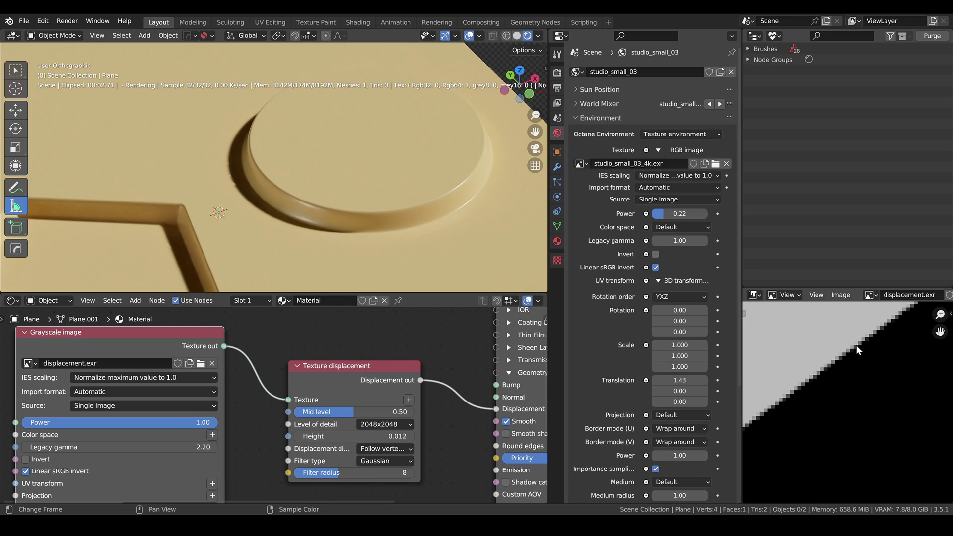
scroll(845, 382, "down", 4)
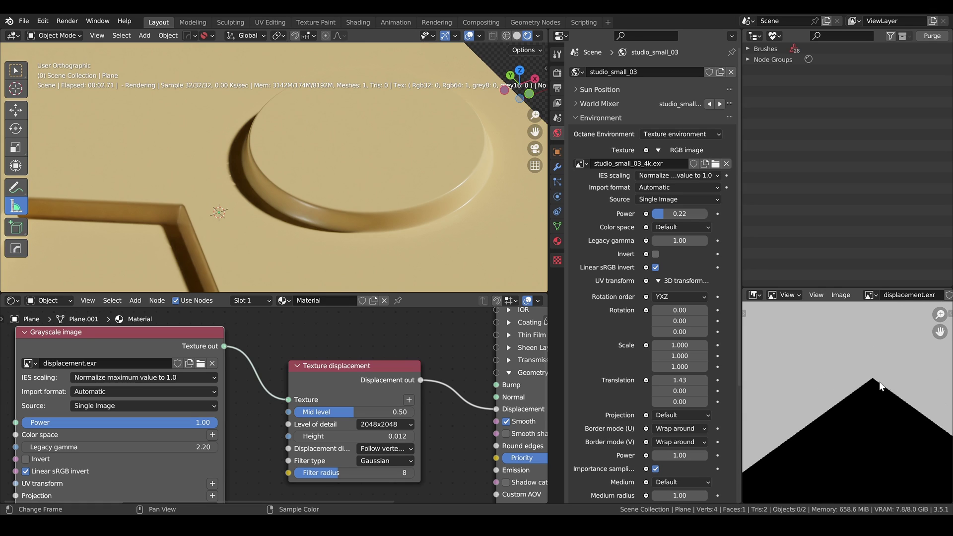
scroll(887, 389, "up", 4)
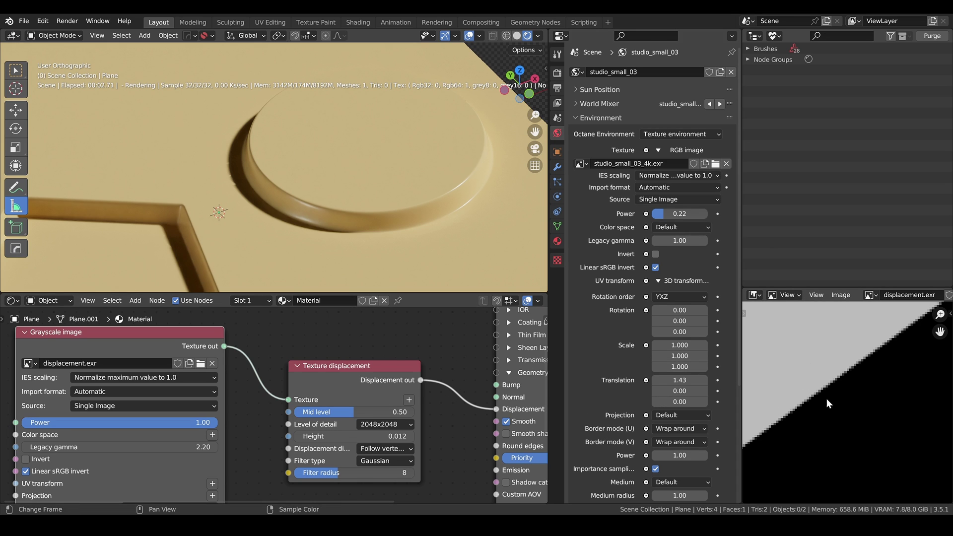
- Widen the Texture displacement node to the left and set its Filter type to None
scroll(355, 261, "up", 3)
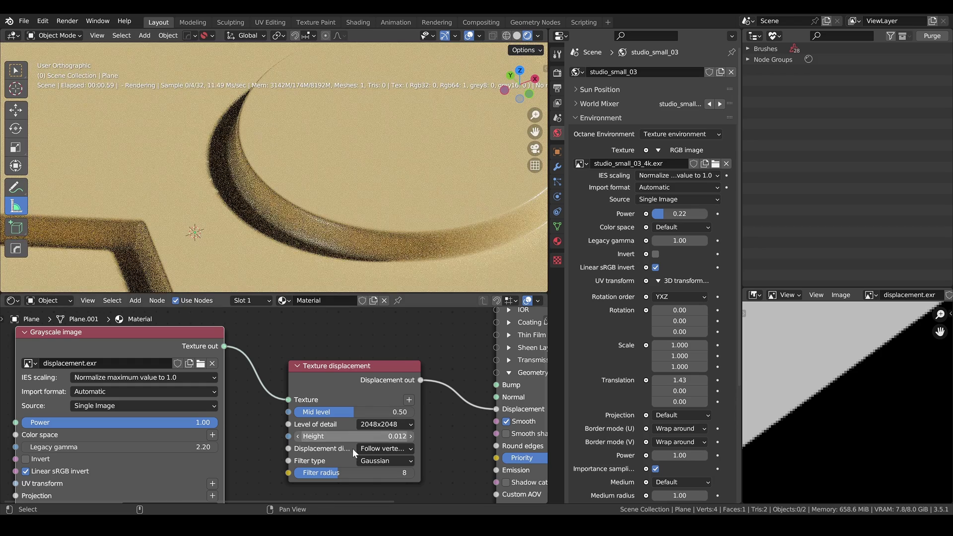
scroll(370, 431, "up", 3)
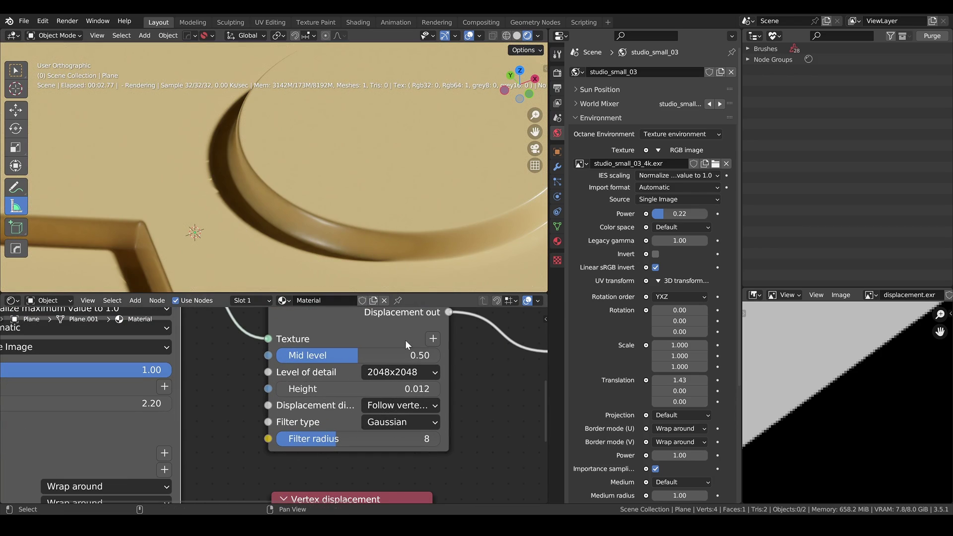
left_click_drag(270, 327, 256, 328)
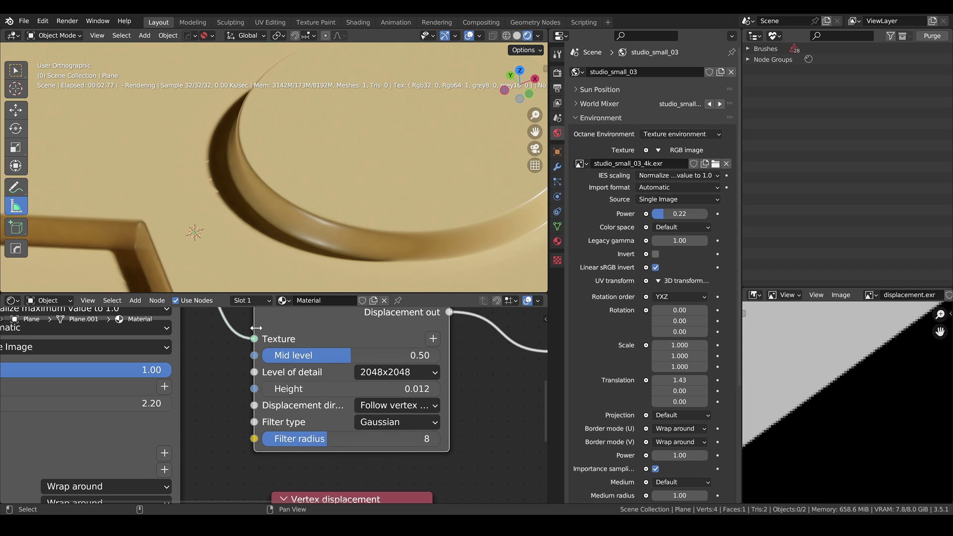
left_click(422, 423)
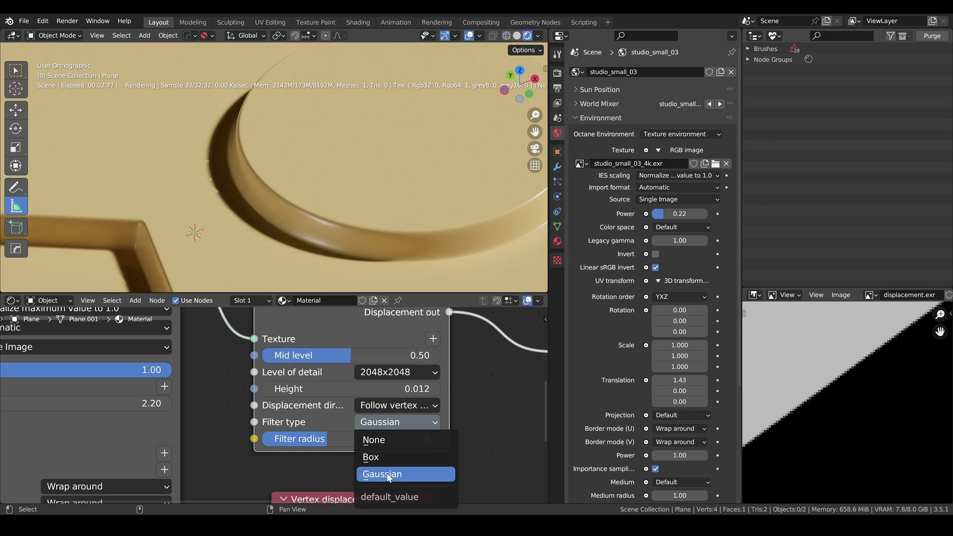
left_click(386, 475)
left_click(402, 423)
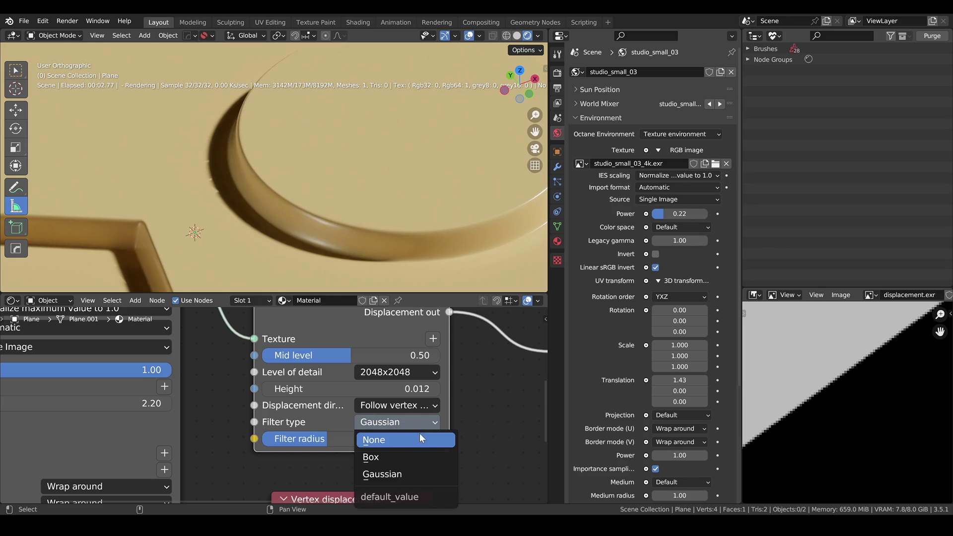
left_click(375, 441)
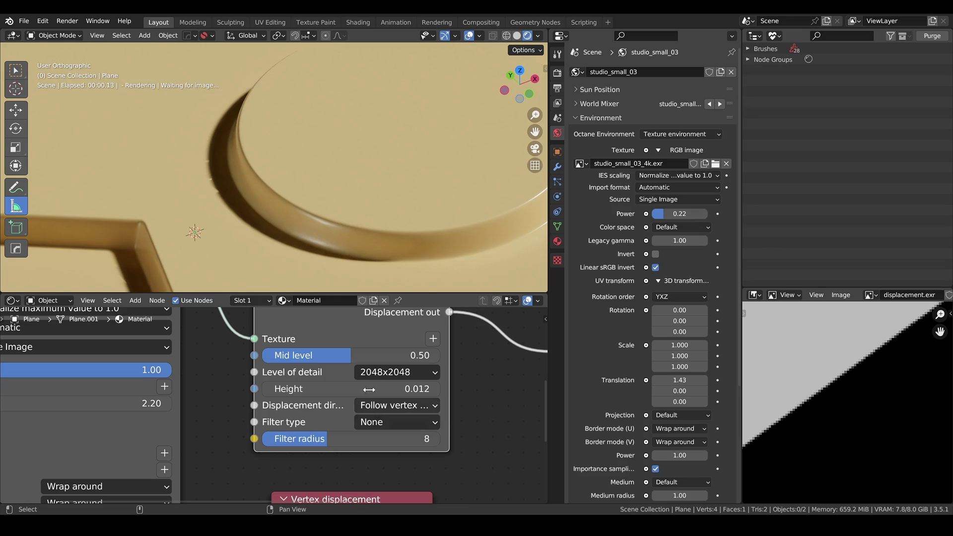
- Inspect the displaced circle's unfiltered edge, and set the Texture displacement Filter type back to Gaussian
scroll(426, 255, "down", 4)
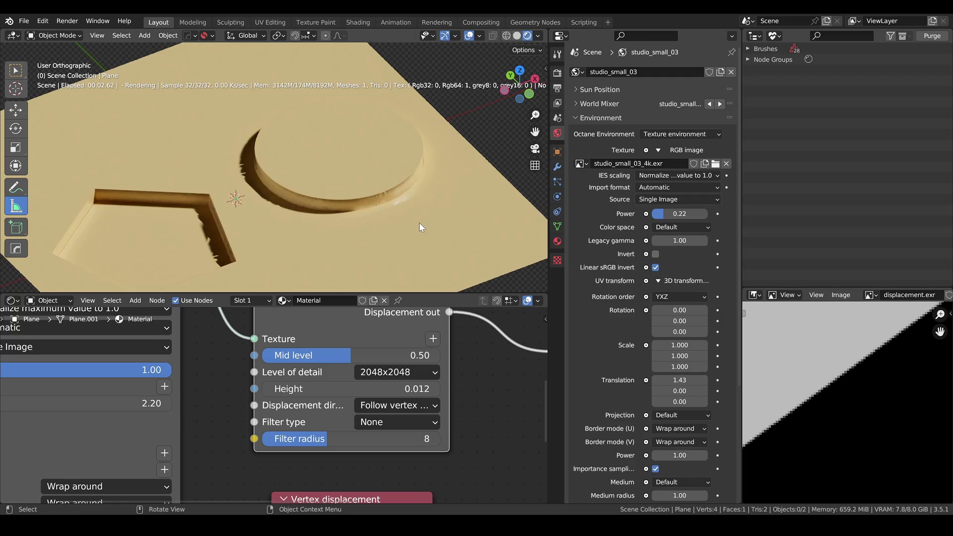
scroll(419, 222, "up", 4)
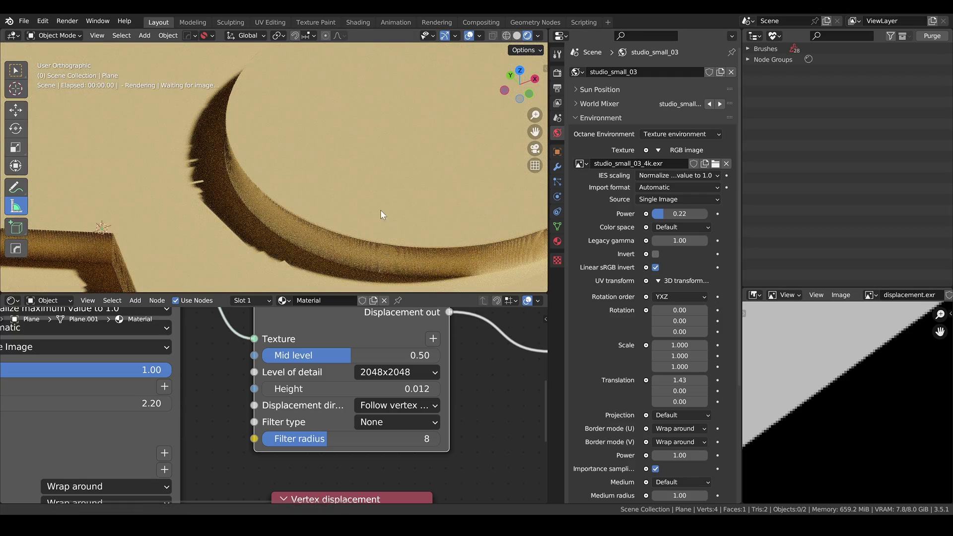
middle_click_drag(362, 209, 427, 191)
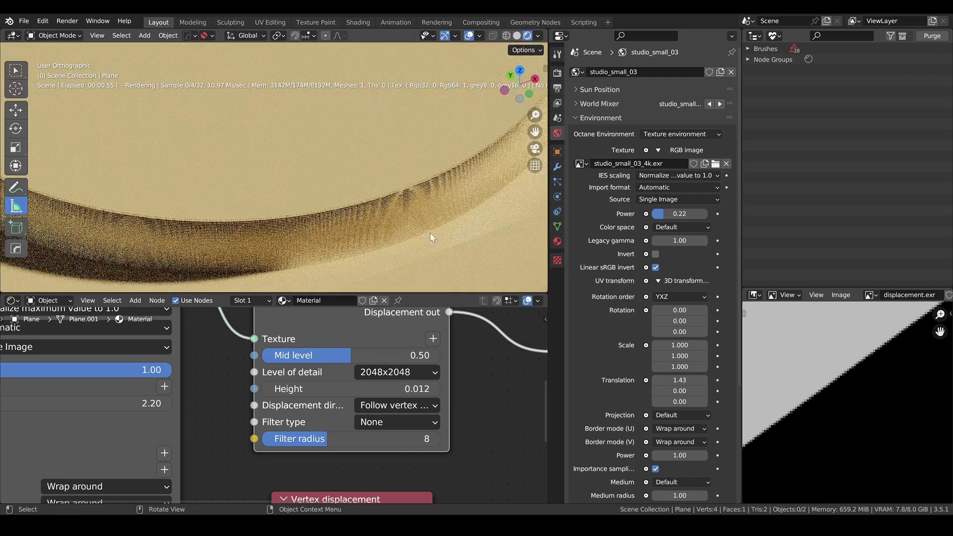
scroll(453, 210, "down", 2)
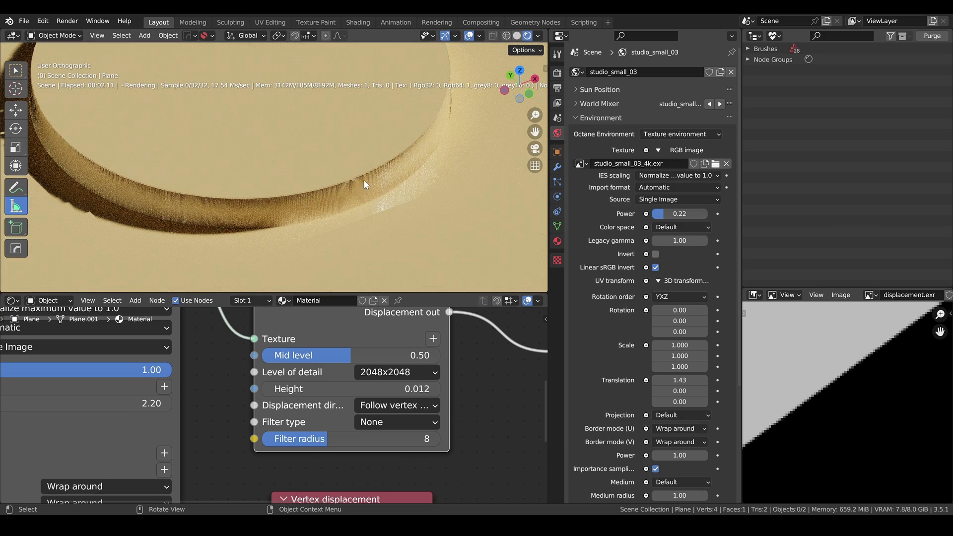
left_click(406, 421)
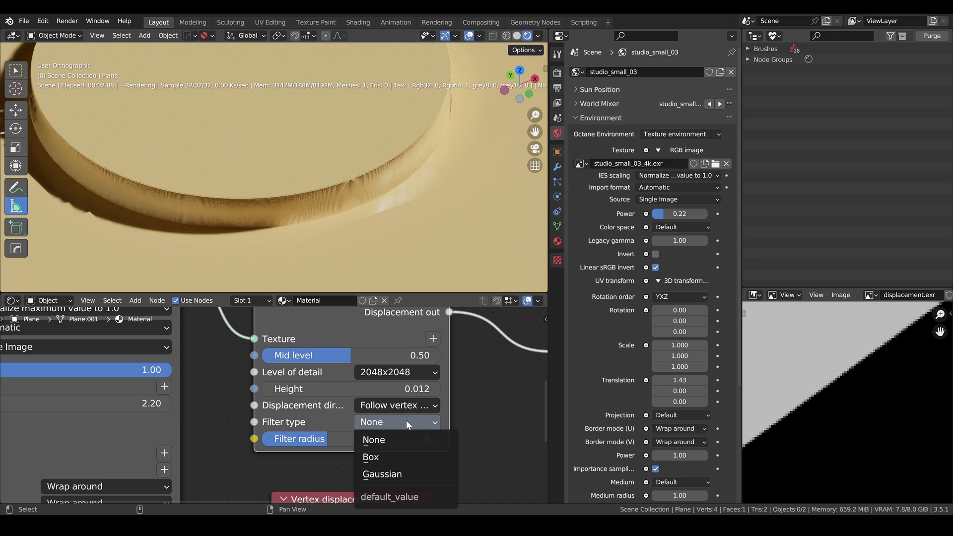
left_click(380, 474)
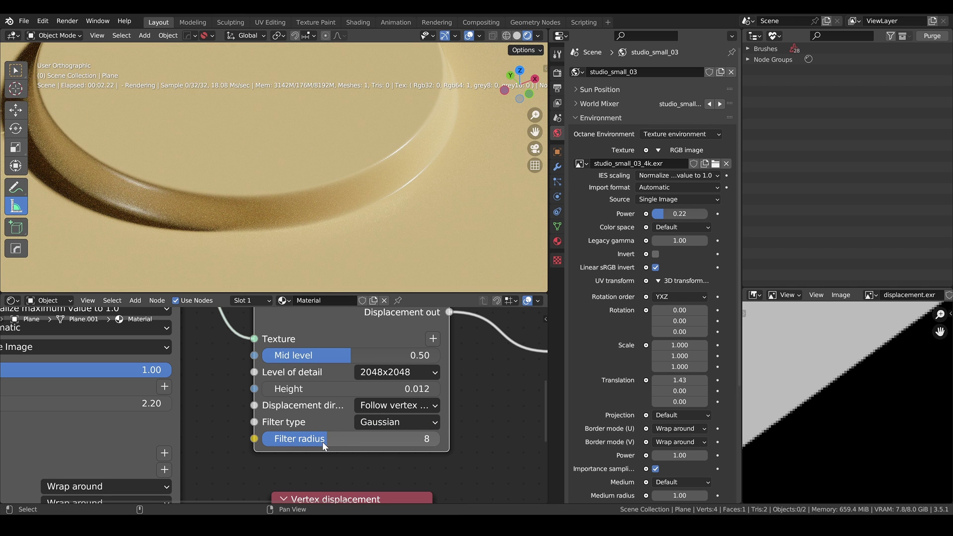
- Try a Filter radius of 4 on the Texture displacement node and examine the raised circle's edge
left_click_drag(323, 442, 287, 442)
scroll(283, 190, "up", 6)
middle_click_drag(268, 201, 472, 159)
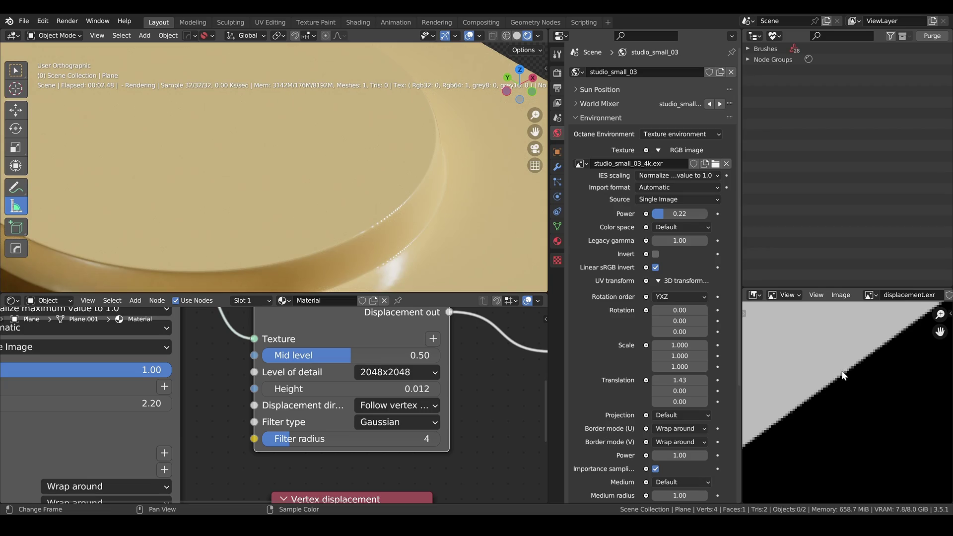
scroll(317, 199, "down", 4)
middle_click_drag(317, 199, 304, 202)
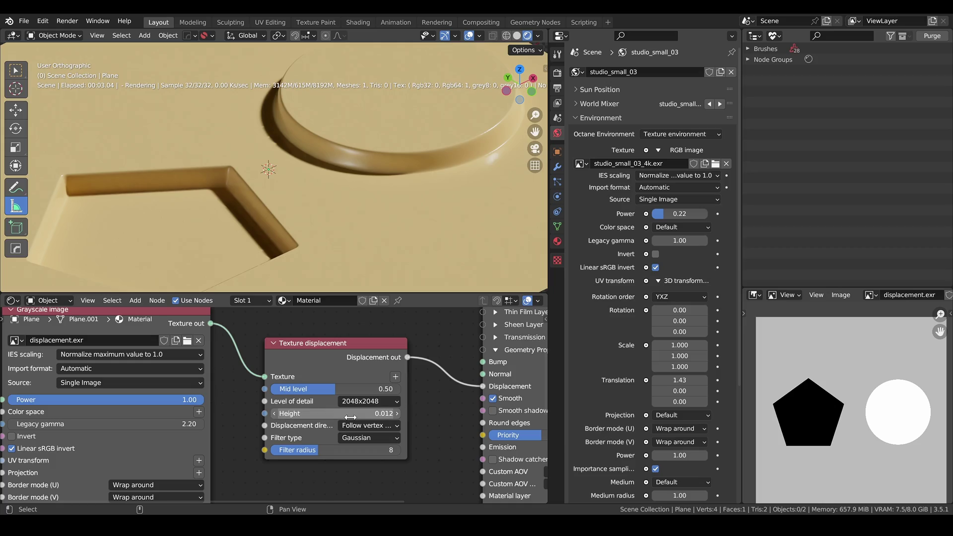
- Set the Texture displacement Height to 0.008 and check the circle and pentagon in the render
mouse_move(351, 418)
left_mouse_down()
mouse_move(341, 417)
mouse_move(355, 413)
left_mouse_up()
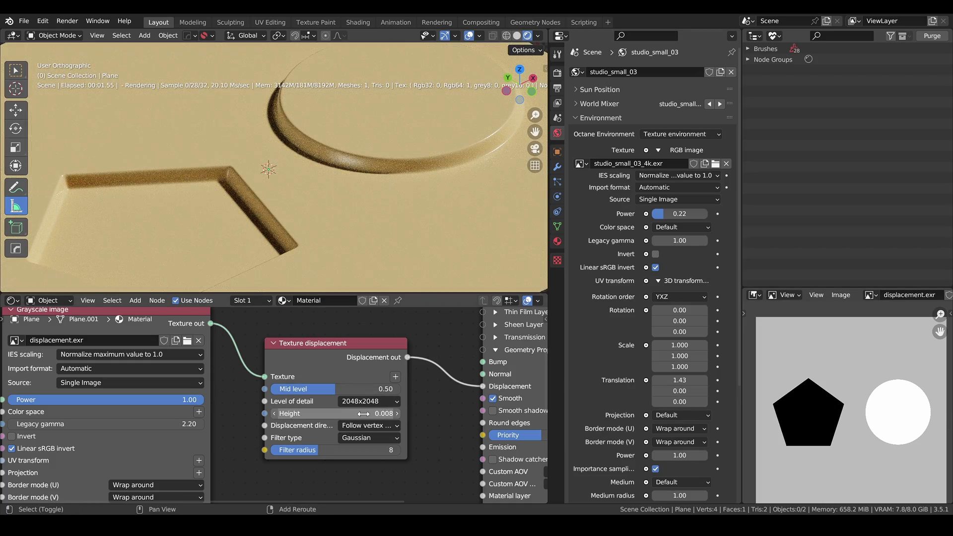
middle_click_drag(357, 189, 343, 182)
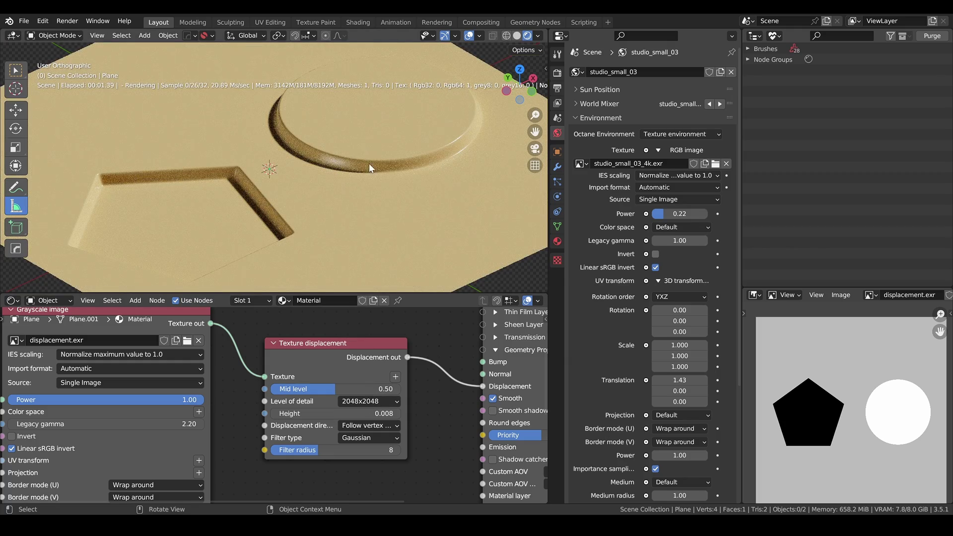
scroll(368, 163, "up", 2)
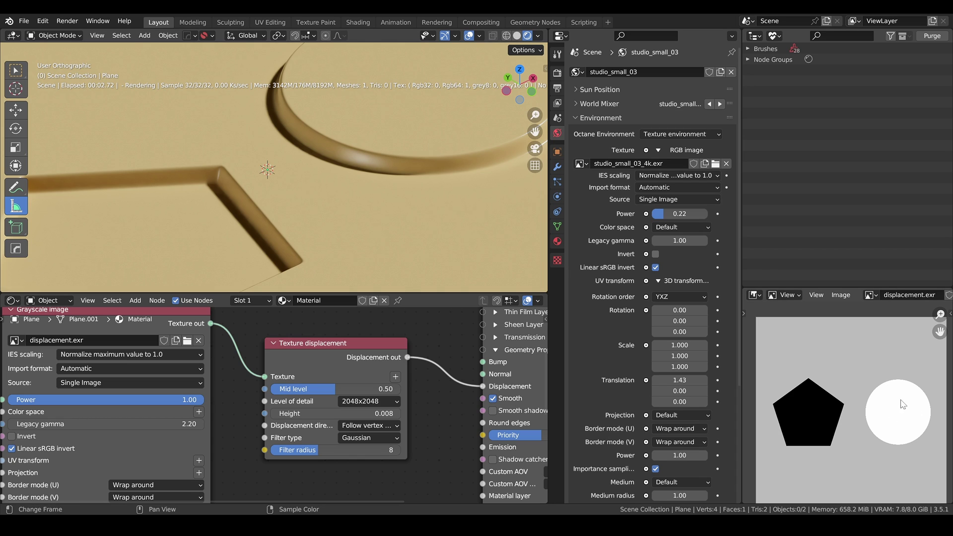
- Add a Gradient map node below the Texture displacement node in the plane's material
scroll(231, 373, "down", 2)
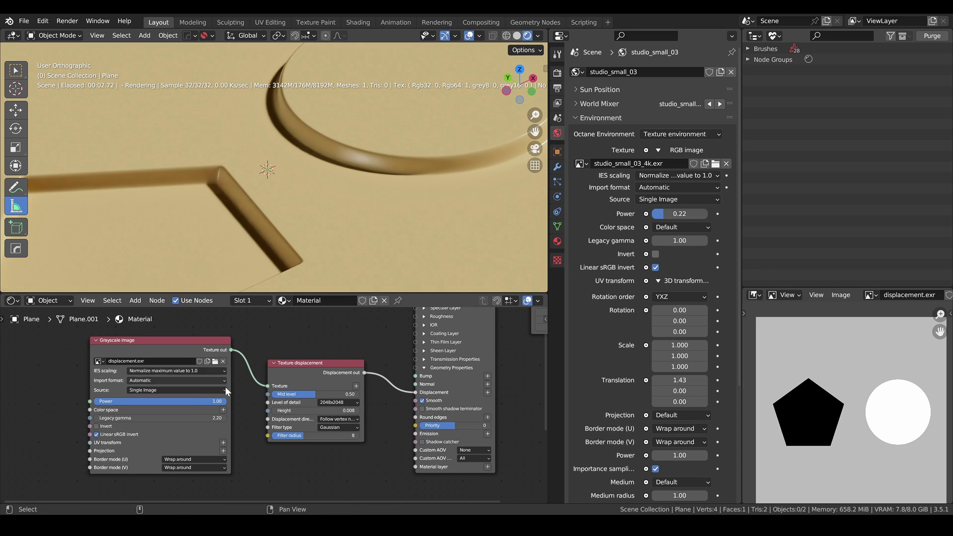
key("shift+a")
type("grad")
key("Up")
key("Up")
key("Up")
key("Up")
key("Return")
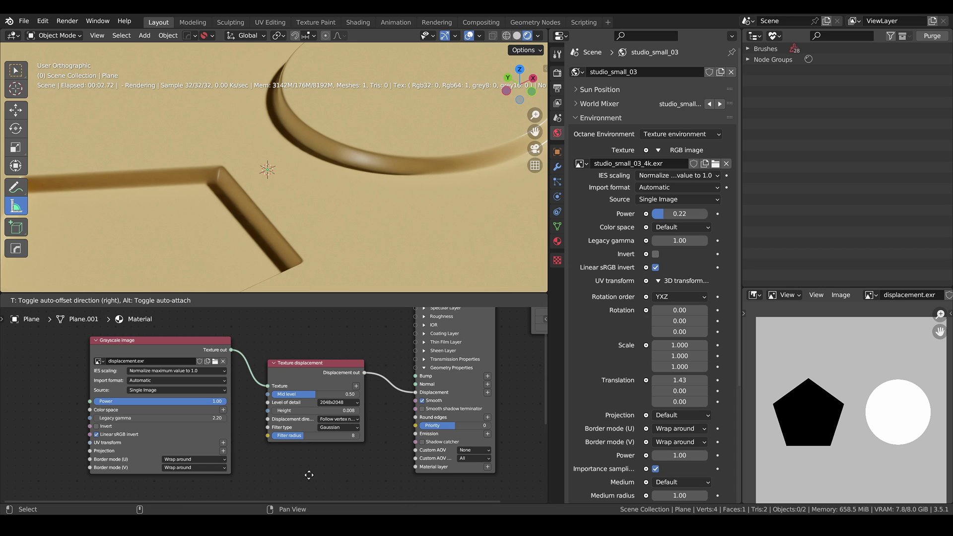
left_click(300, 467)
- Move the Grayscale image and Gradient map nodes away from Texture displacement to make room between them
scroll(300, 467, "down", 3)
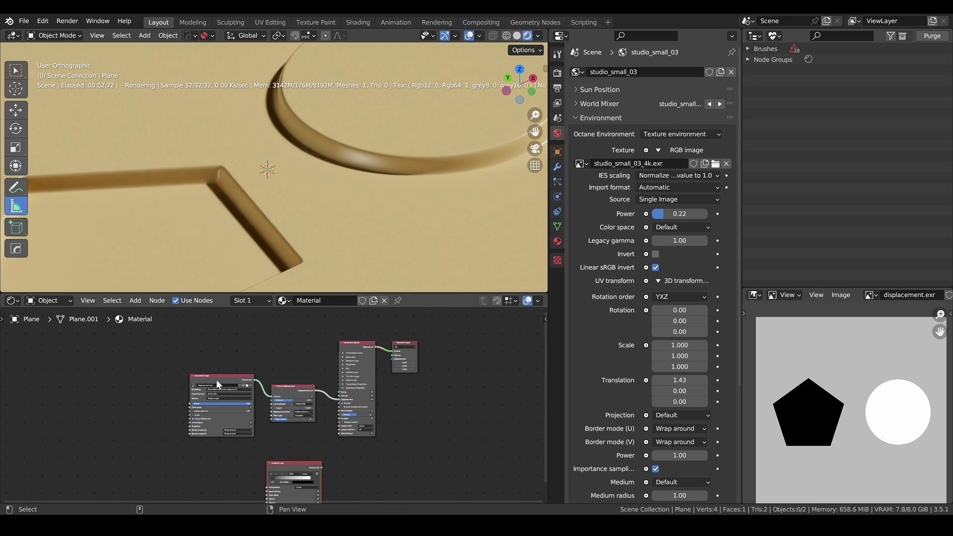
left_click_drag(216, 379, 112, 364)
left_click_drag(293, 469, 203, 434)
scroll(280, 454, "up", 2)
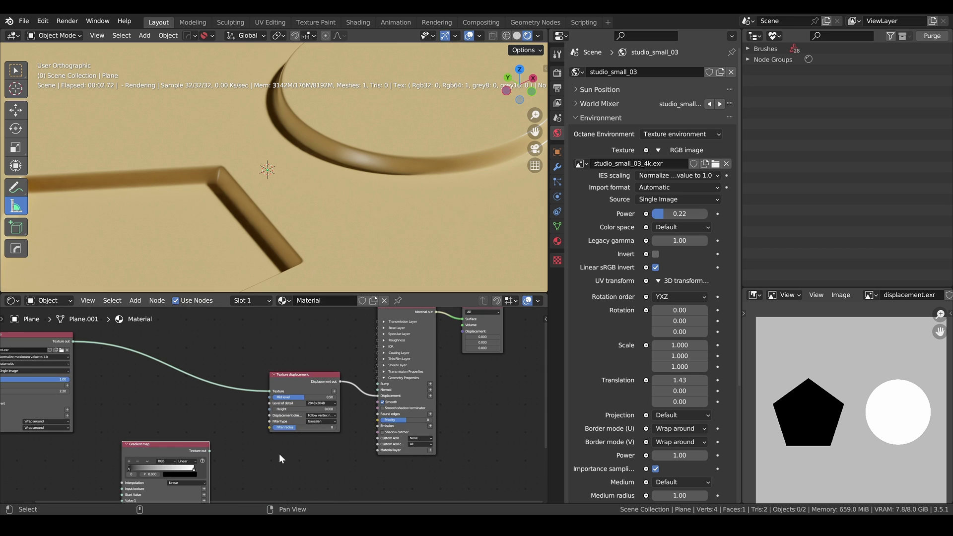
scroll(280, 454, "up", 1)
key("g")
left_click(341, 448)
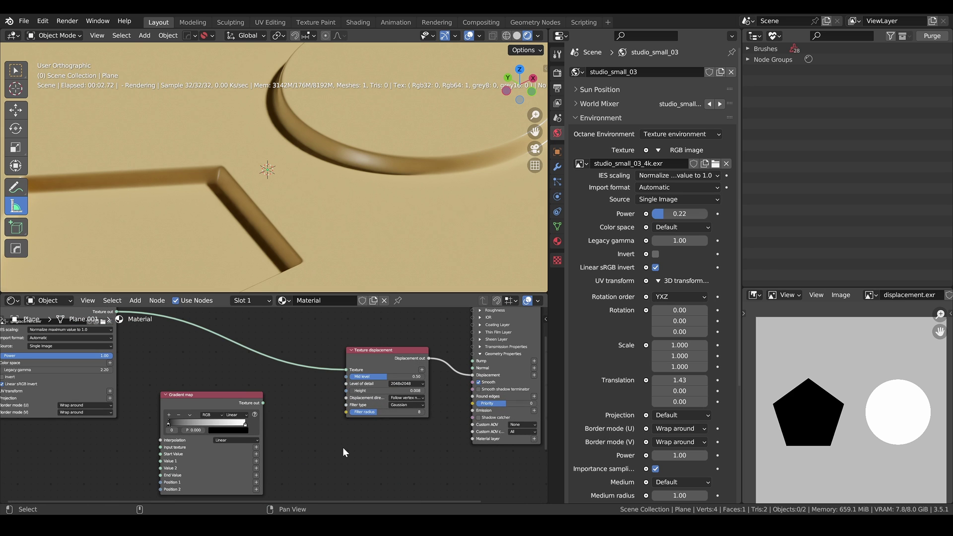
- Add a Baking texture node between the Gradient map and Texture displacement nodes
key("shift+a")
type("bak")
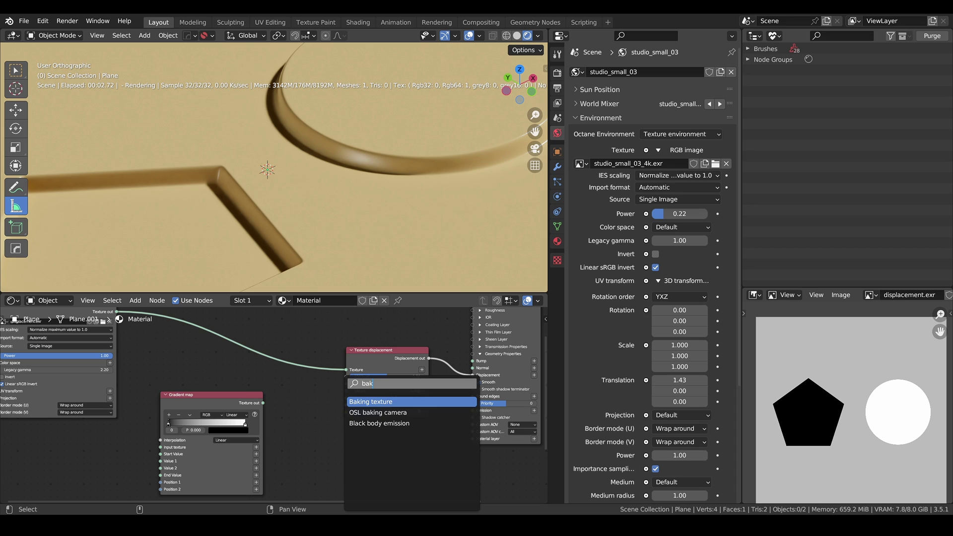
key("Return")
left_click(323, 448)
left_click_drag(323, 449, 314, 425)
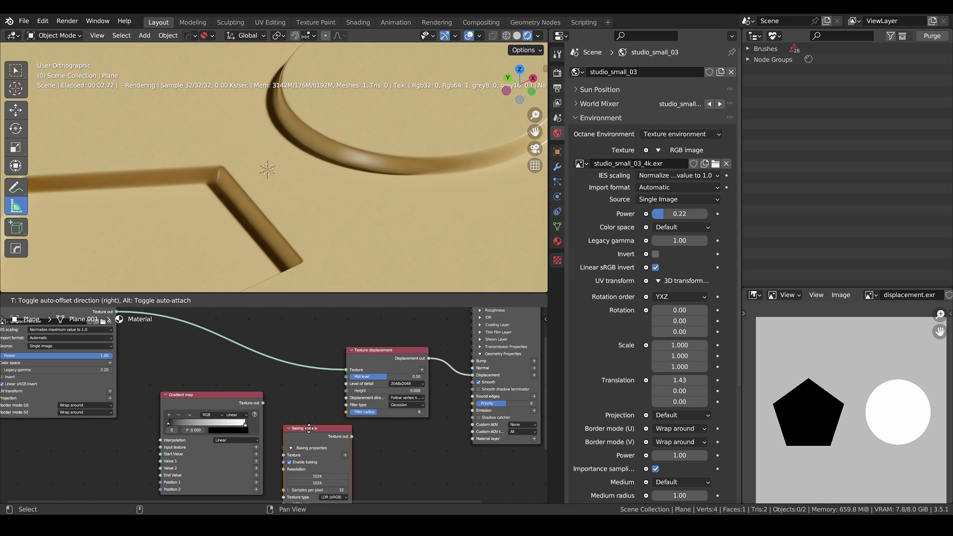
- Reposition the Gradient map node, then connect Grayscale image to its Input texture and its output to Texture displacement's Texture input
left_click_drag(211, 398, 187, 408)
left_click(187, 408)
scroll(174, 359, "down", 1)
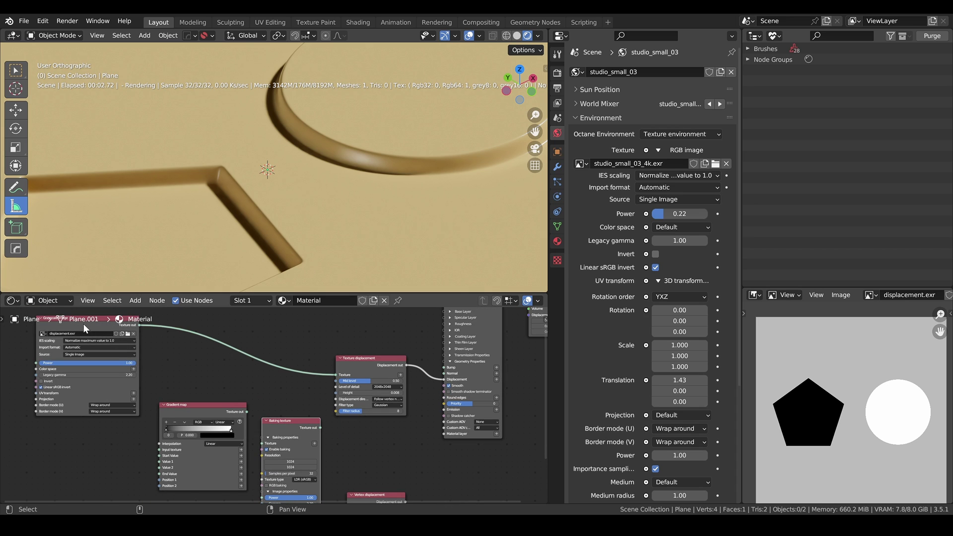
left_click_drag(83, 323, 156, 449)
left_click_drag(191, 403, 335, 375)
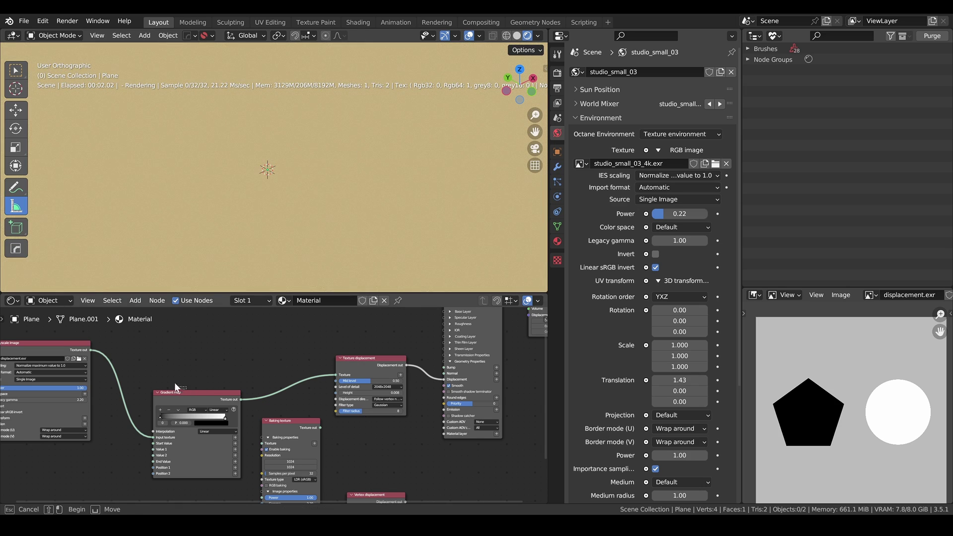
- Move the Gradient map node up and insert the Baking texture node between it and Texture displacement
left_click_drag(175, 395, 163, 365)
left_click_drag(278, 419, 253, 376)
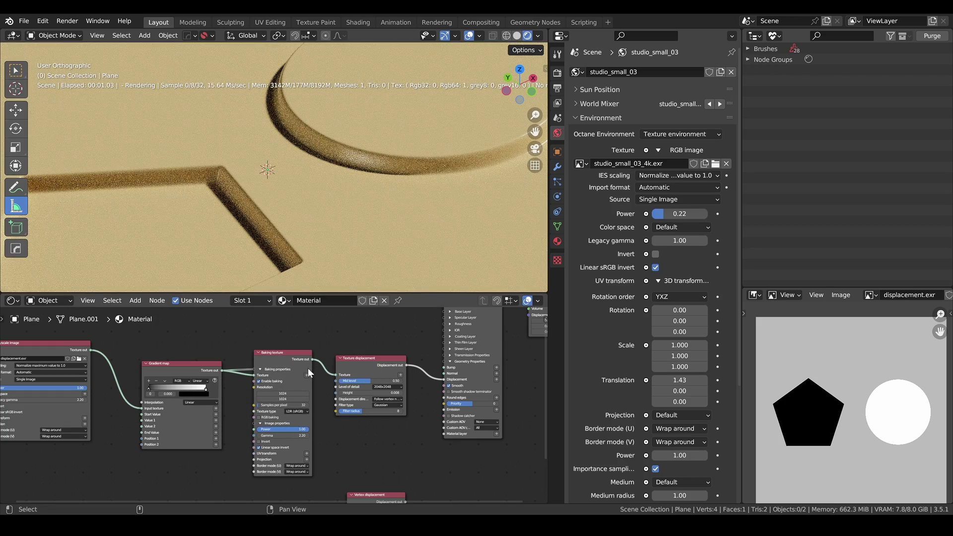
scroll(242, 366, "up", 2)
left_click_drag(273, 371, 252, 389)
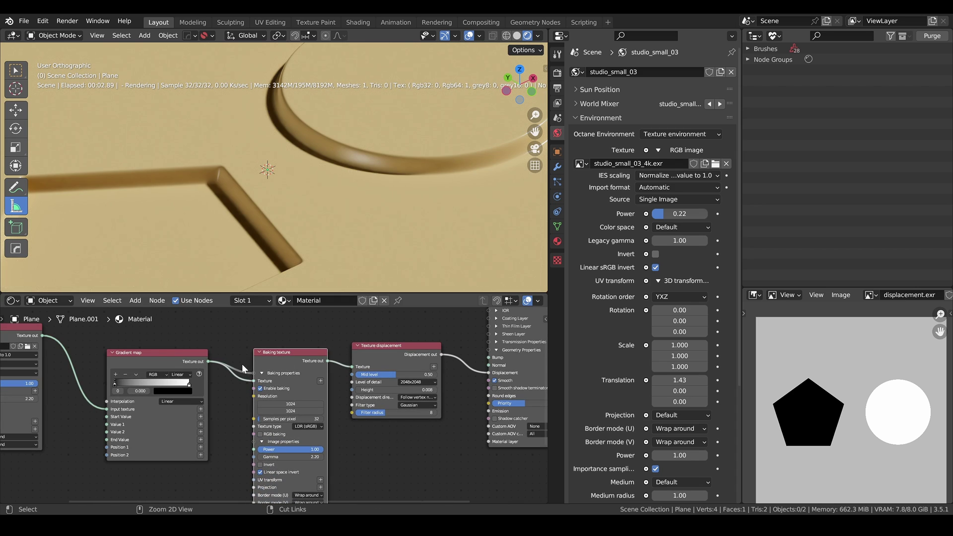
- Nudge the Baking texture node up and raise the Texture displacement height to slightly above 0.02
left_click_drag(285, 356, 286, 344)
middle_click_drag(207, 375, 235, 377)
scroll(278, 383, "up", 2)
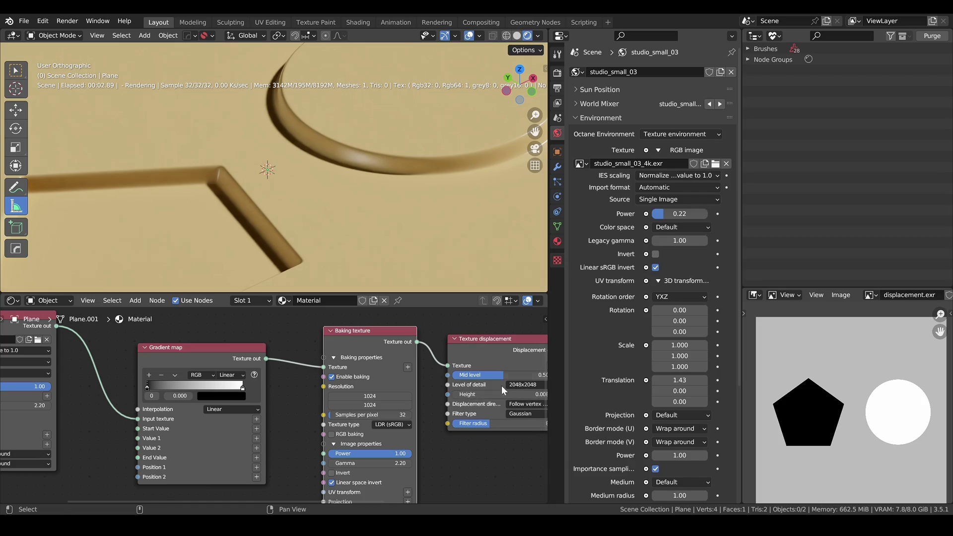
left_click_drag(502, 393, 518, 393)
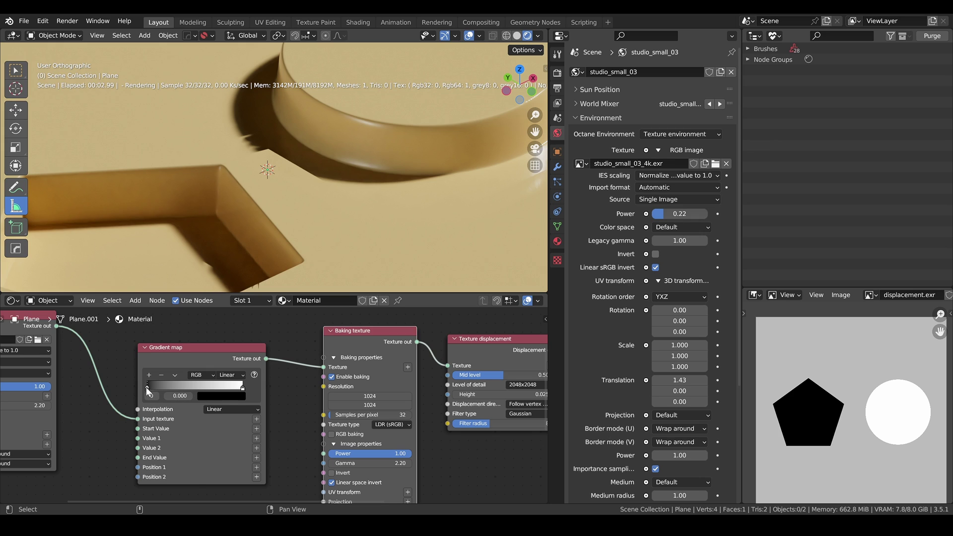
- Set the colour of the gradient map's black stop to mid-grey, hex 808080
left_click(230, 398)
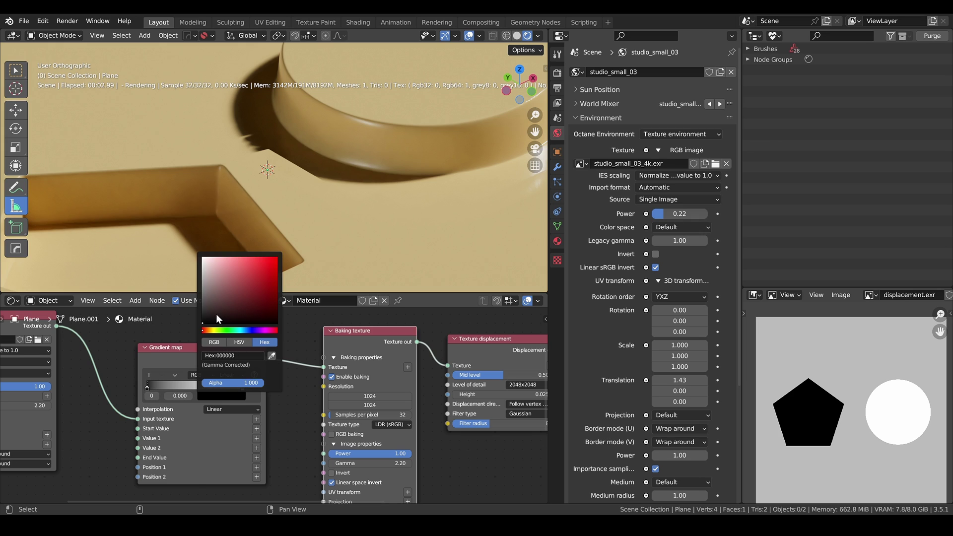
left_click(226, 354)
type("808")
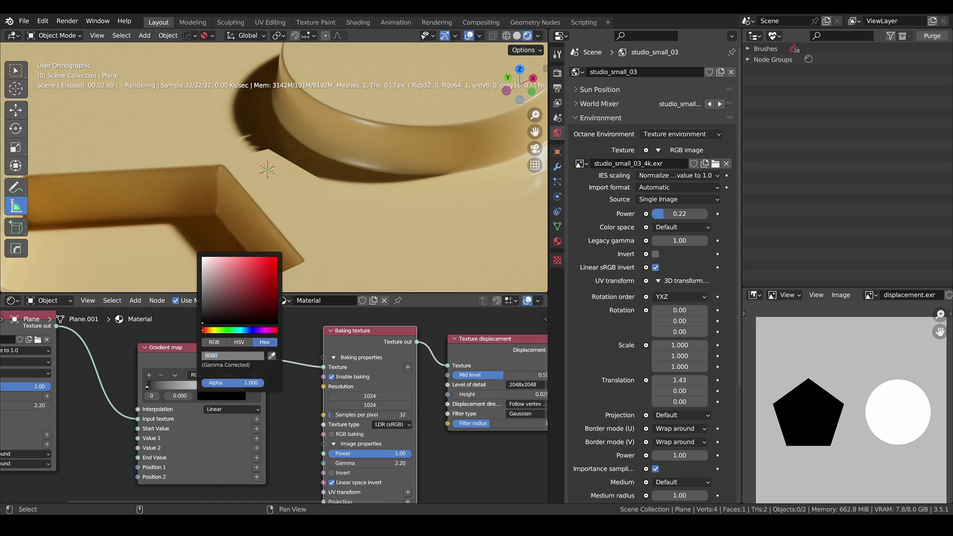
type("080")
key("Return")
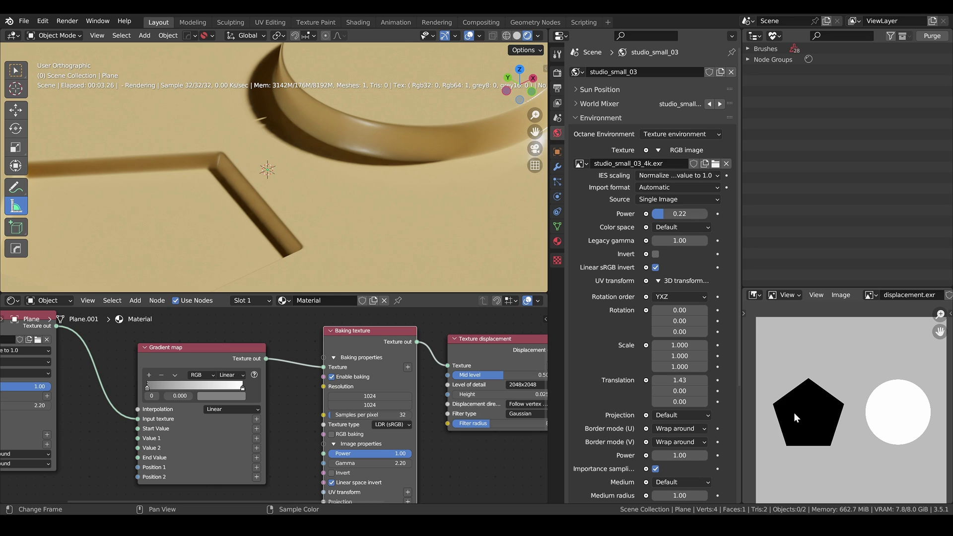
- Slide the gradient map's grey stop to about 0.66 and then back to position 0
left_click_drag(149, 388, 215, 387)
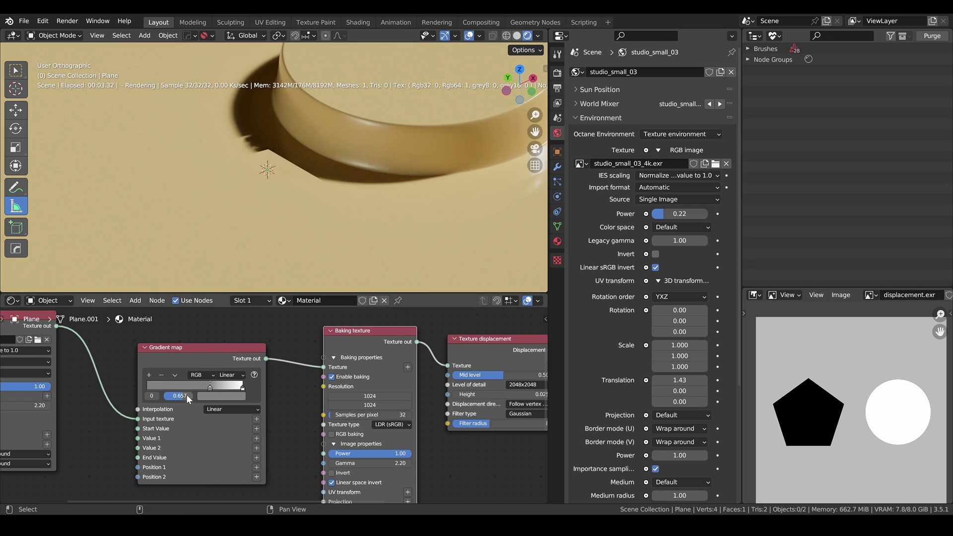
left_click_drag(209, 386, 152, 389)
scroll(152, 389, "up", 2)
scroll(195, 416, "up", 2)
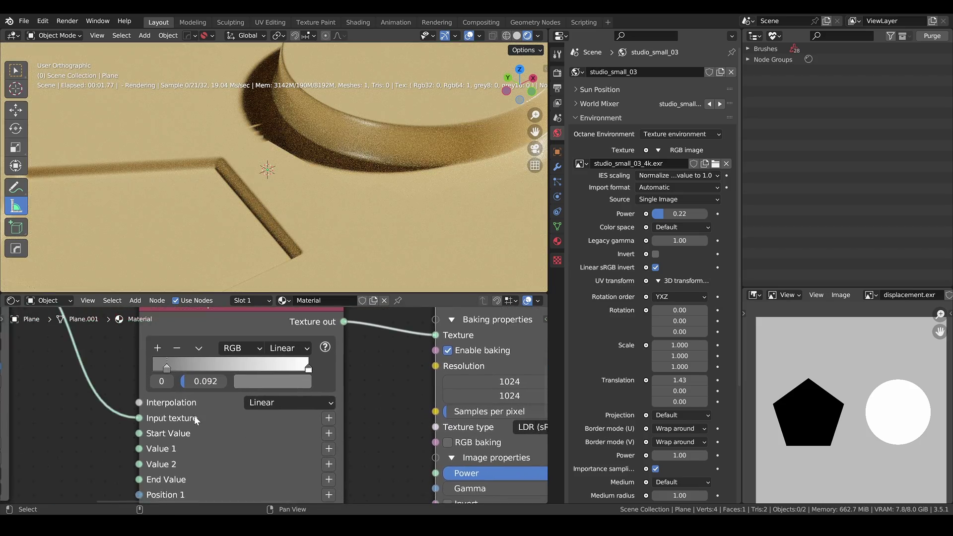
scroll(195, 415, "up", 2)
left_click_drag(115, 349, 79, 350)
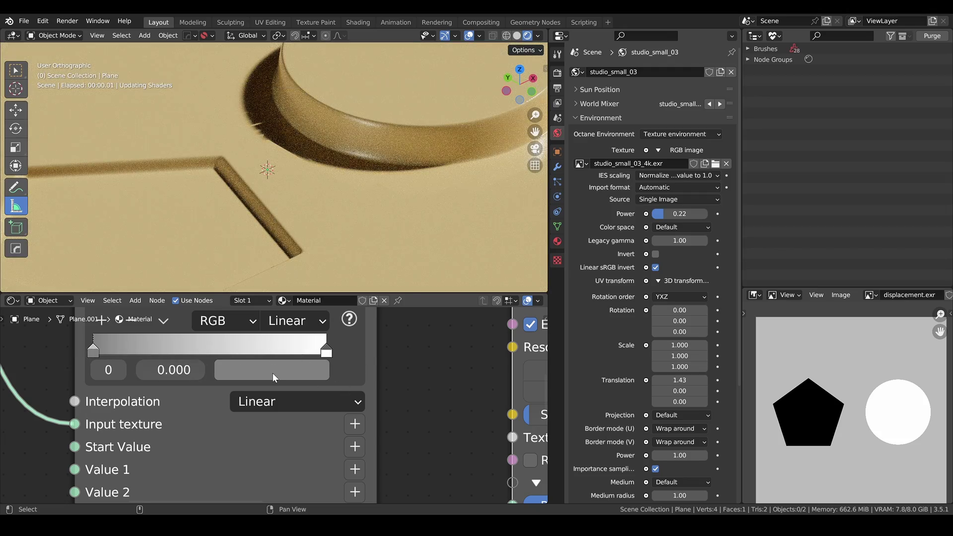
- Set the gradient map's first stop back to black and select the white end stop
left_click(273, 377)
left_click(257, 193)
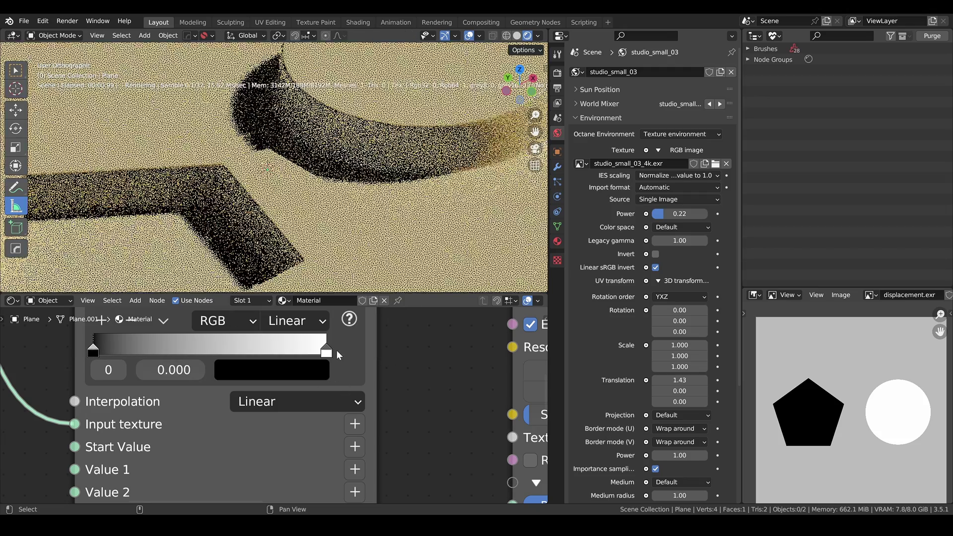
left_click(326, 353)
left_click(272, 370)
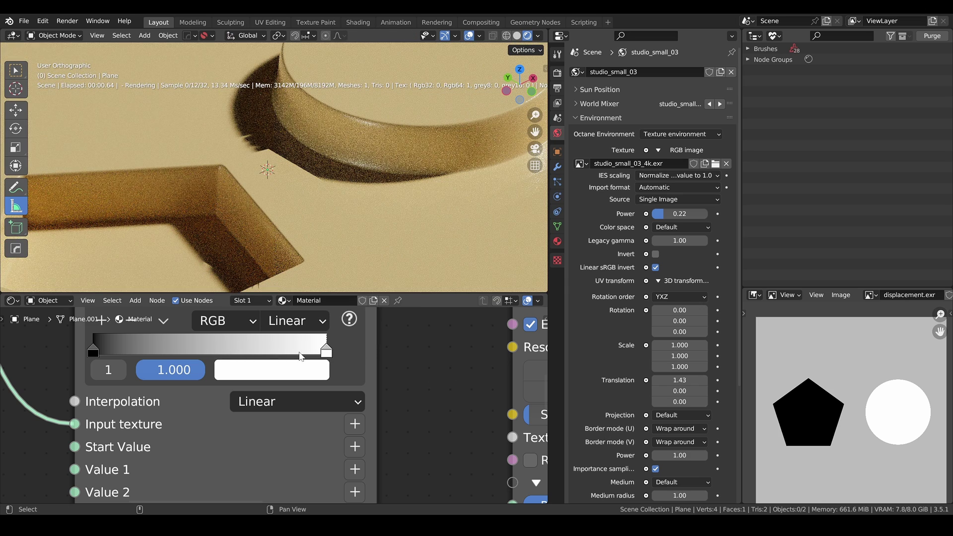
- Connect the Vertex displacement node's output to the material's Displacement input in place of Texture displacement
scroll(392, 386, "down", 3)
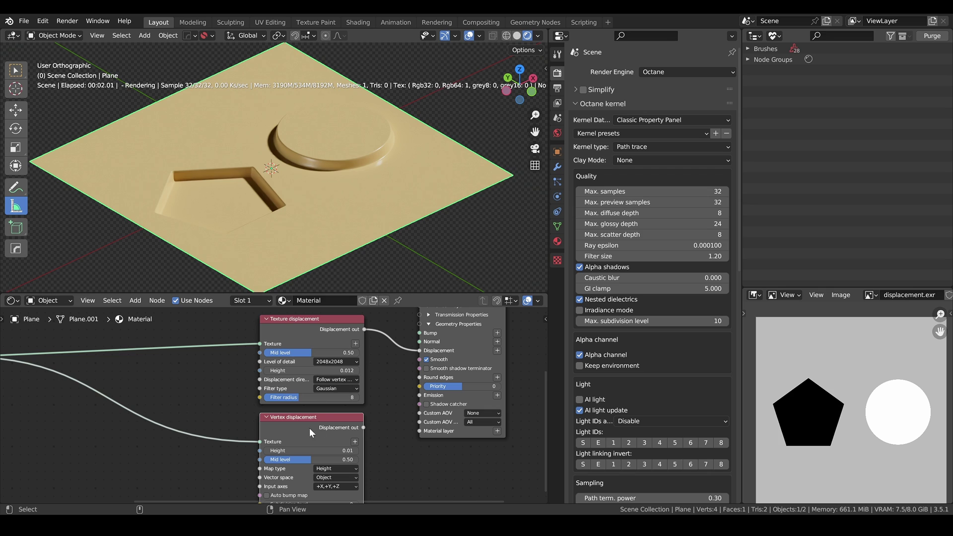
left_click(294, 321)
scroll(240, 417, "down", 2)
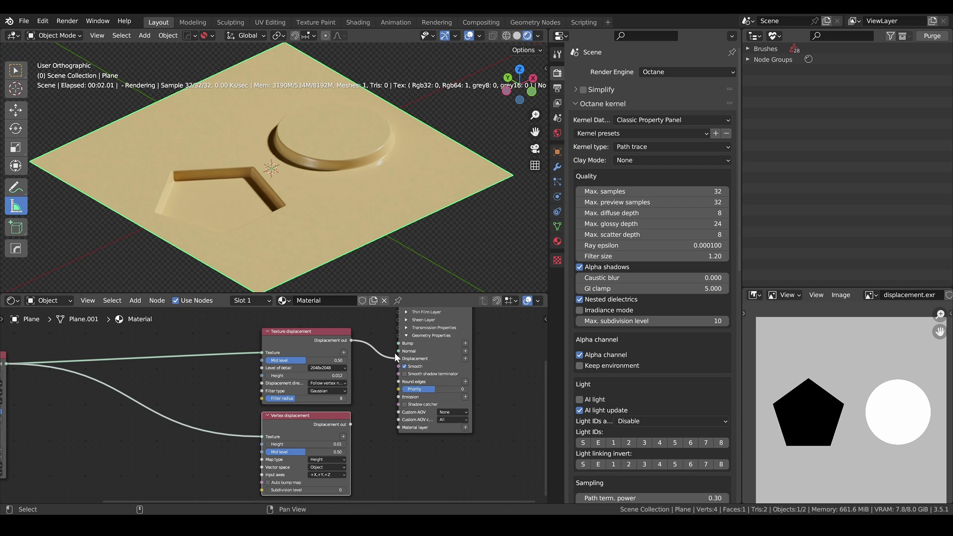
left_click_drag(350, 424, 399, 358)
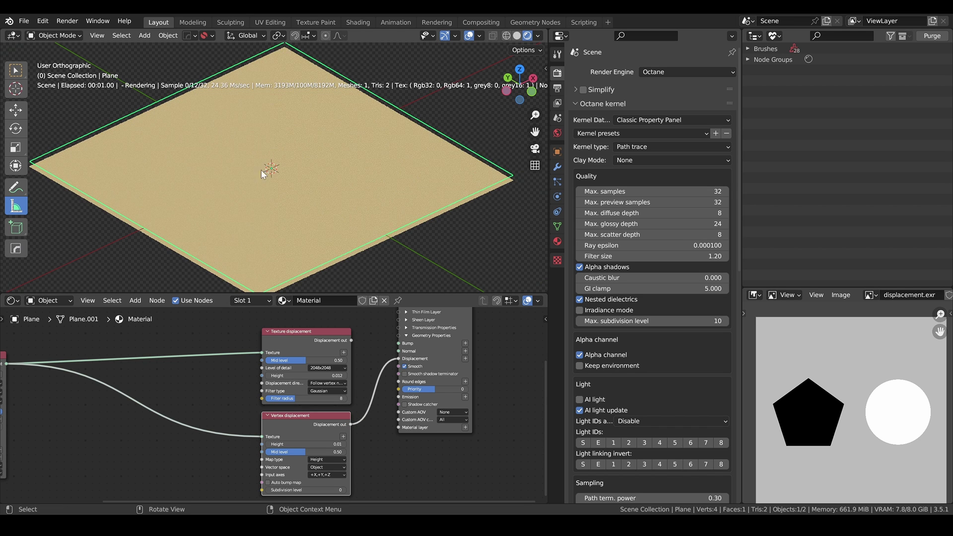
- Subdivide the plane's face in Edit Mode, repeat the subdivision several times for a dense grid, and return to Object Mode
key("ctrl+Tab")
right_click(303, 198)
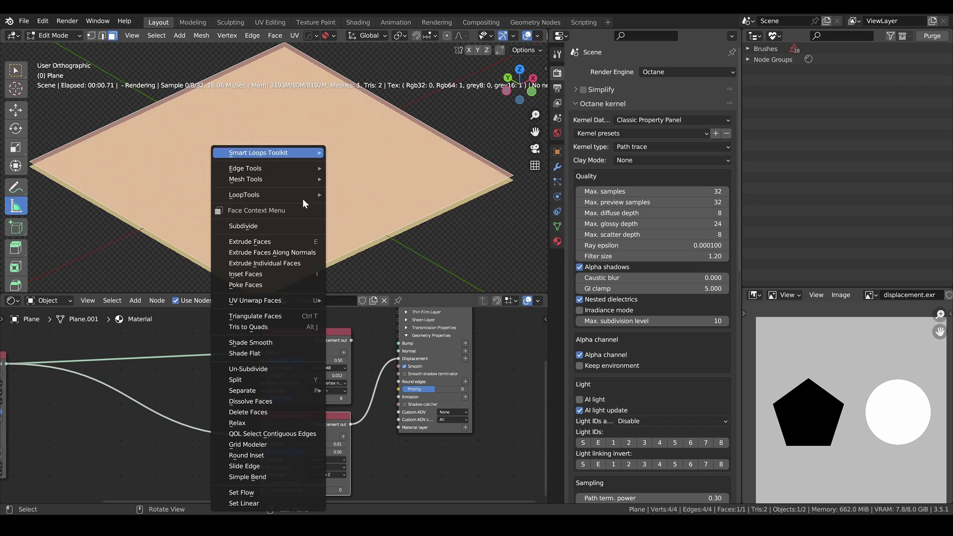
mouse_move(252, 201)
left_click(244, 226)
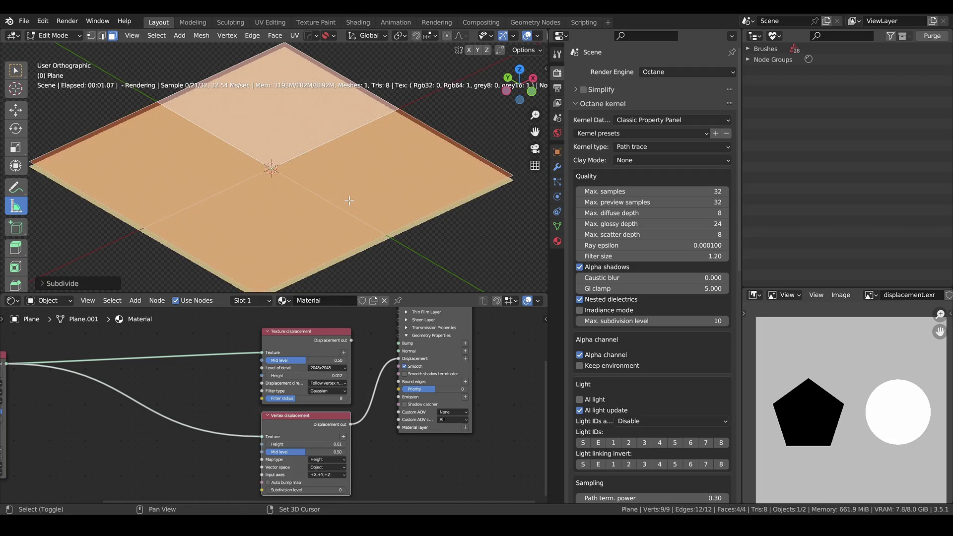
key("shift+r")
key("shift+r")
key("shift+r")
key("shift+r")
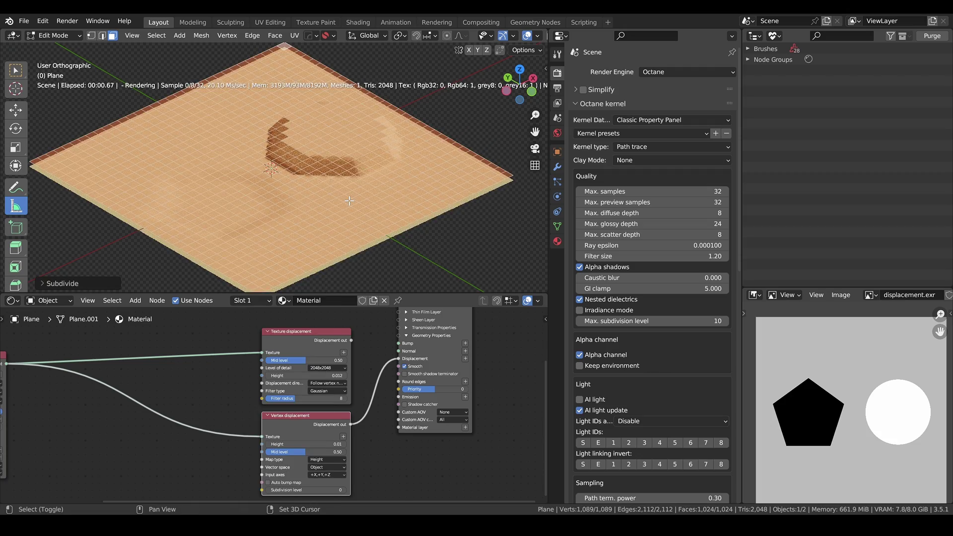
key("ctrl+Tab")
scroll(354, 212, "up", 4)
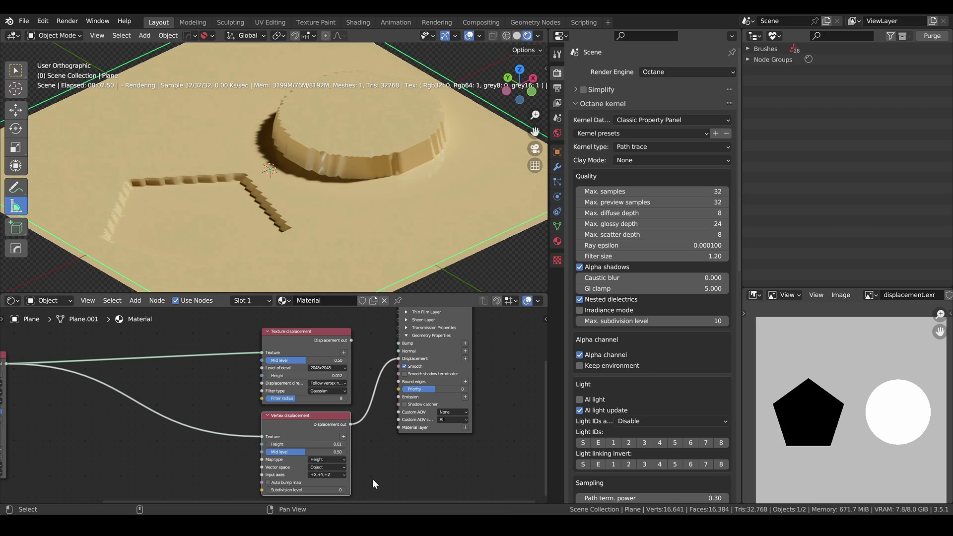
- Set the Vertex displacement node's subdivision level to 1
scroll(372, 478, "up", 4)
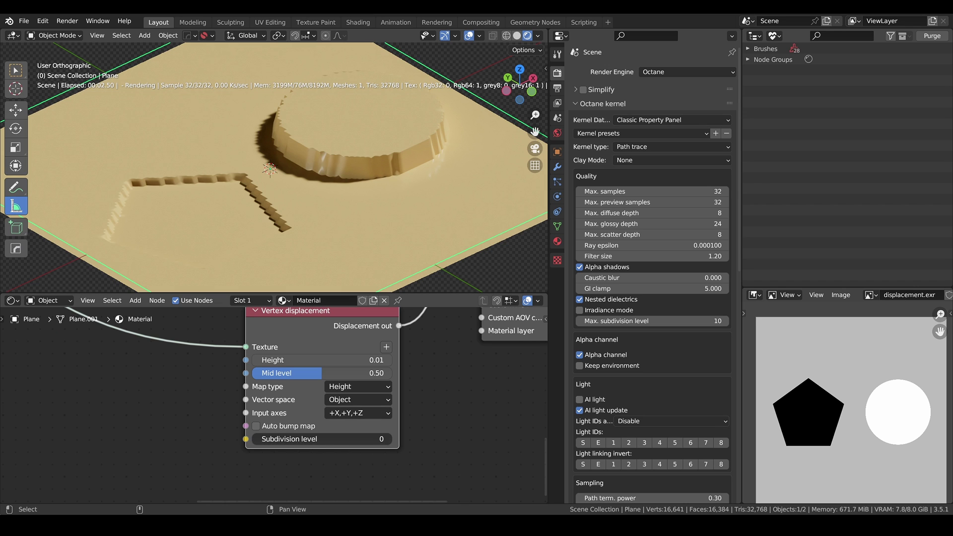
left_click_drag(278, 439, 288, 439)
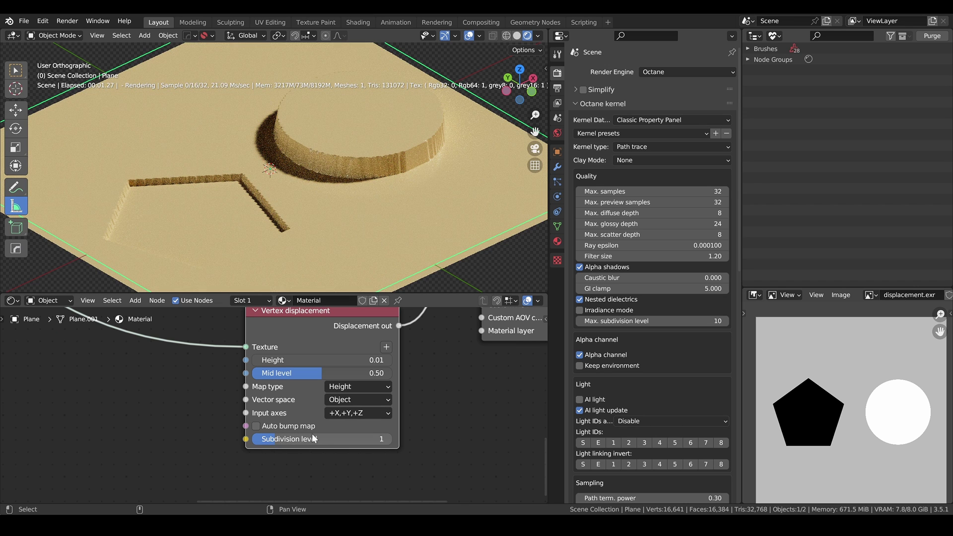
middle_click_drag(457, 356, 450, 392)
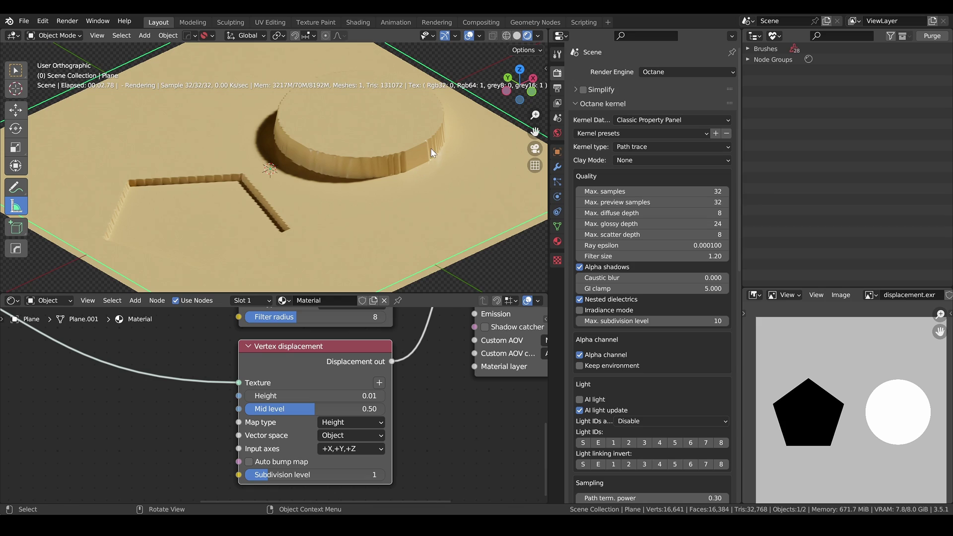
- Undo the subdivision level change and all mesh subdivisions so the plane is a single face in Object Mode
key("Tab")
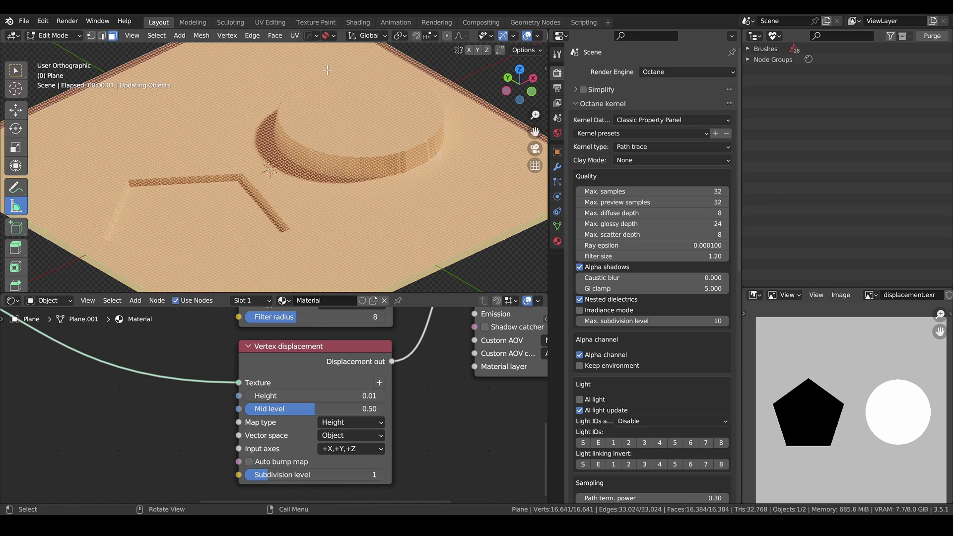
key("Tab")
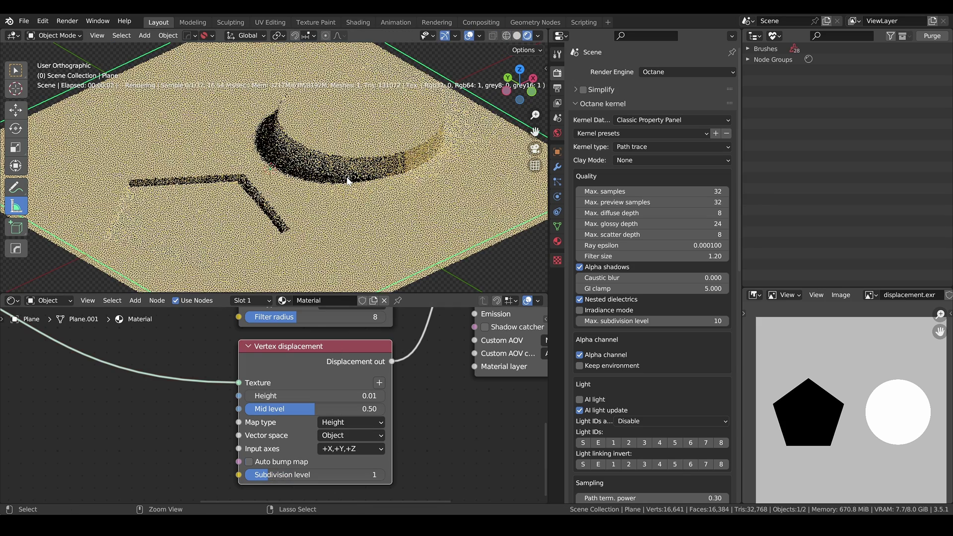
key("ctrl+z")
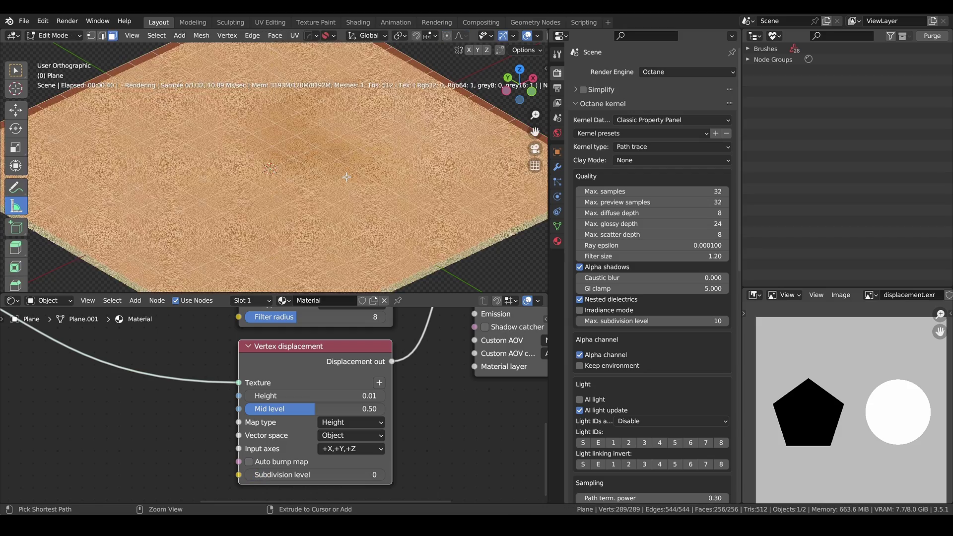
key("ctrl+z")
key("ctrl+z")
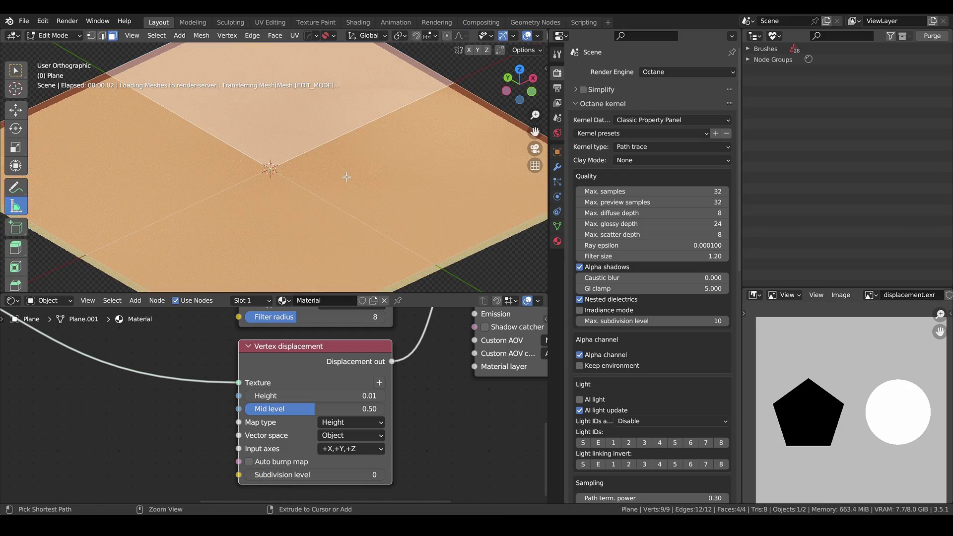
key("ctrl+Tab")
left_click(355, 180)
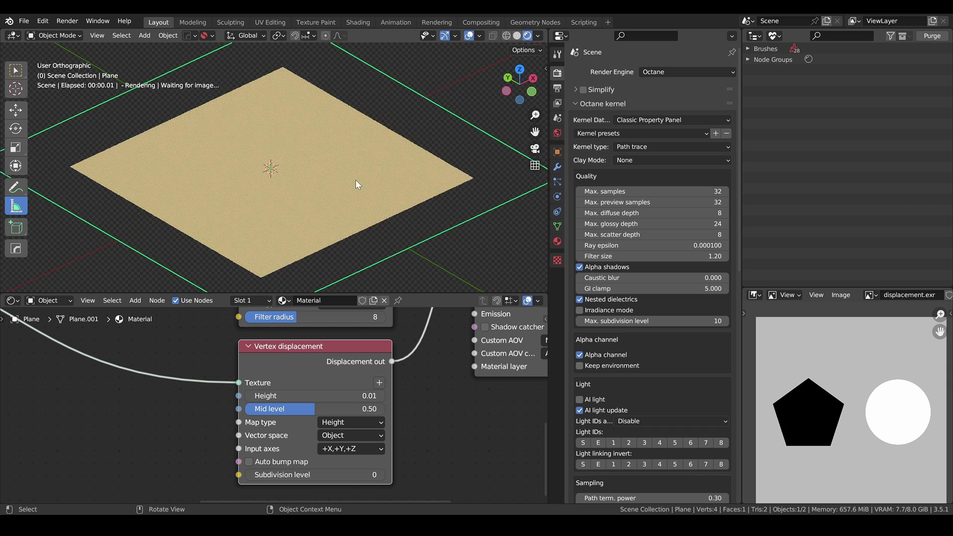
- Switch the render engine to Cycles and set its feature set to Experimental
left_click(675, 74)
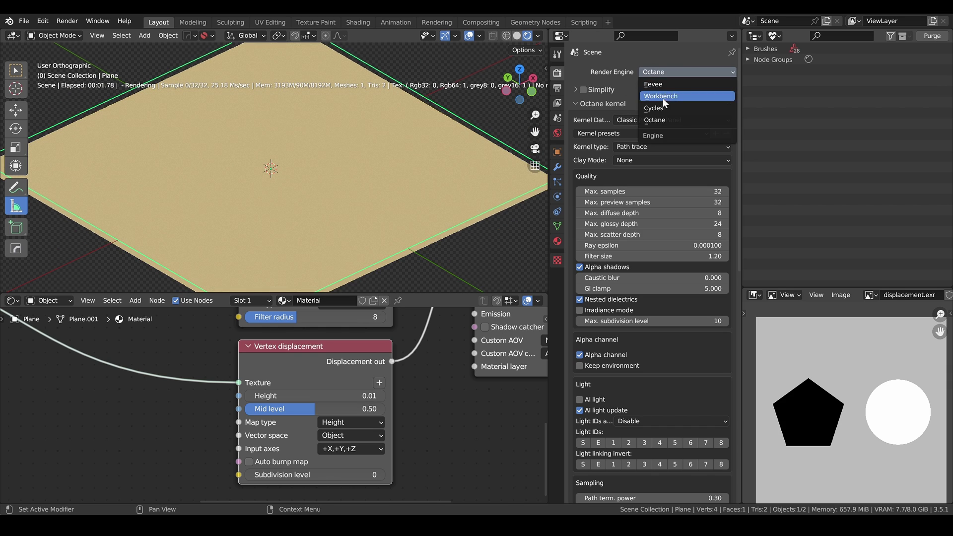
left_click(662, 99)
left_click(663, 87)
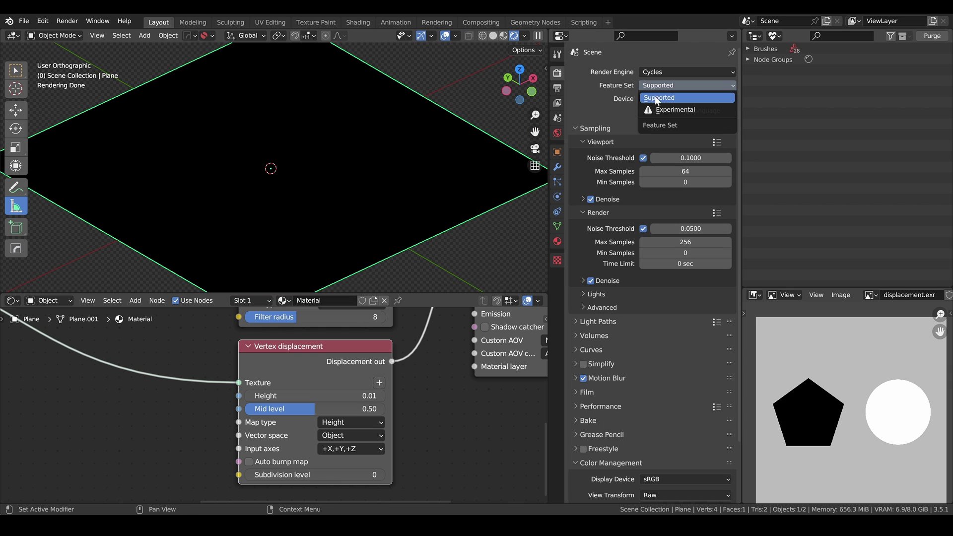
left_click(666, 106)
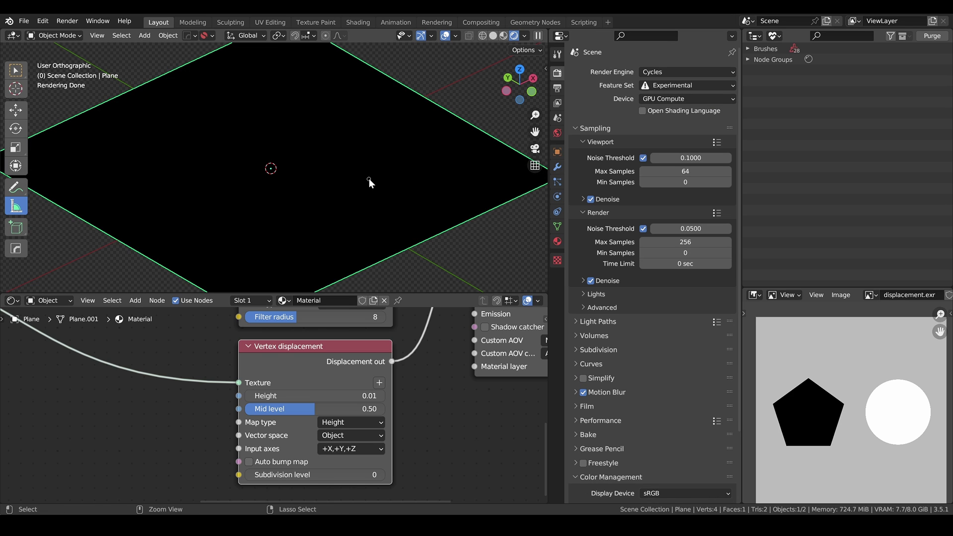
- Add a level 1 Subdivision Surface modifier to the plane and show its modifier settings
key("ctrl+1")
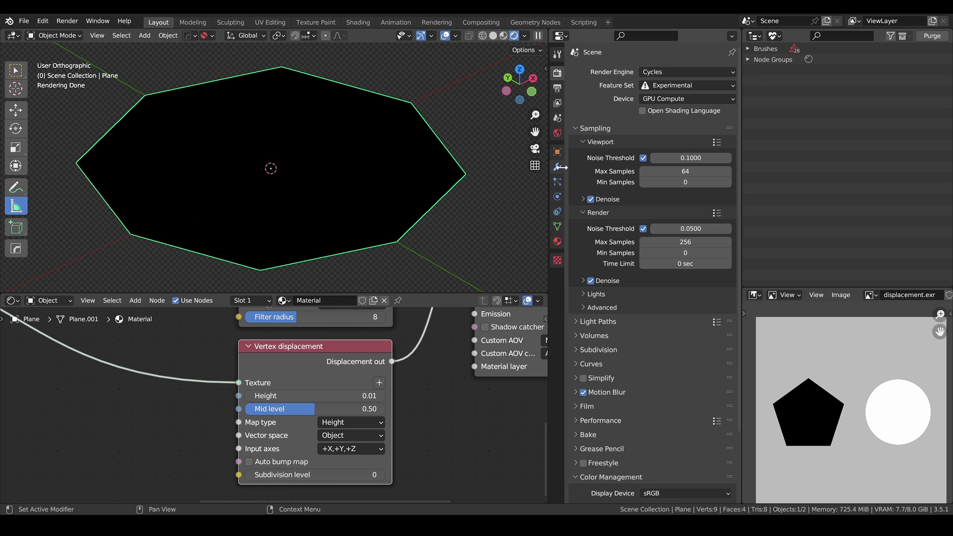
left_click(557, 166)
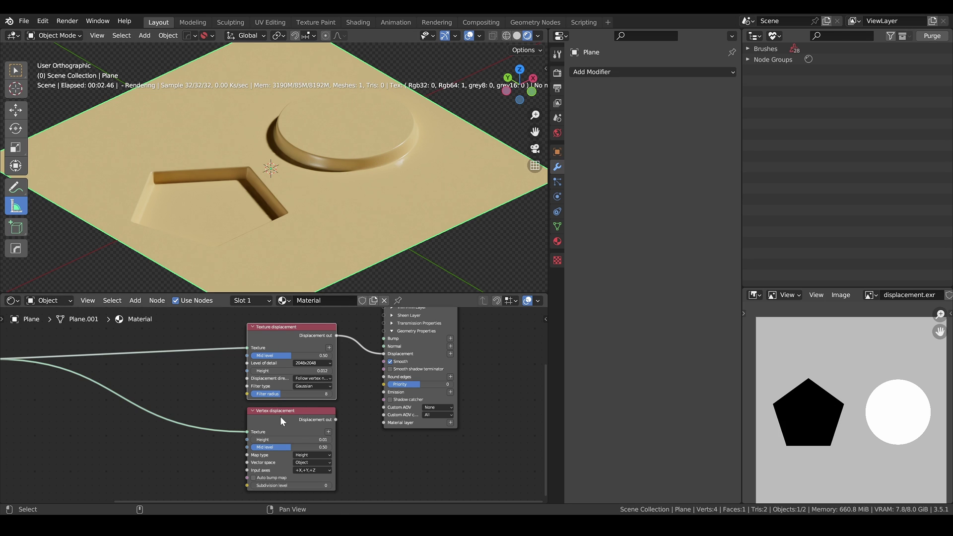
- Move the Noise texture node farther from the Texture displacement node
scroll(327, 388, "up", 2)
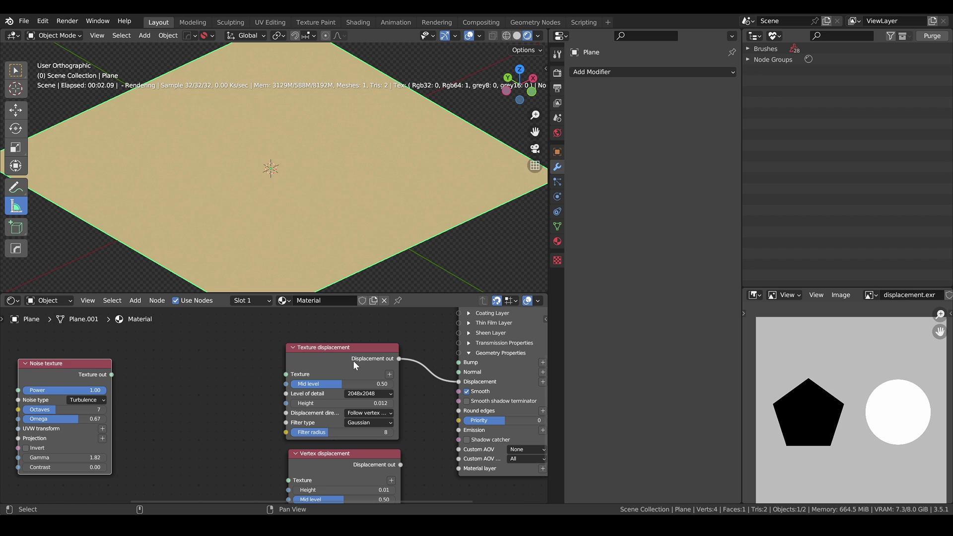
scroll(354, 359, "down", 3)
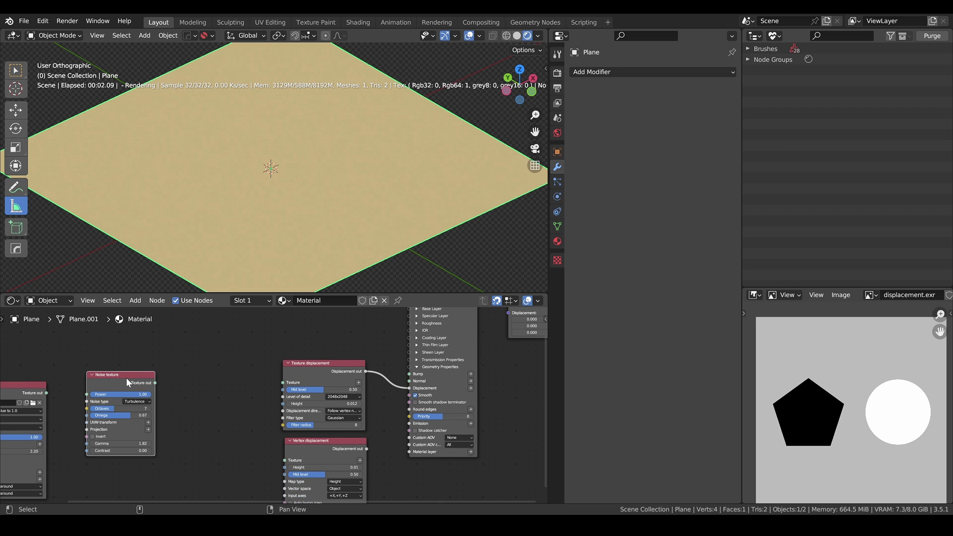
left_click_drag(126, 376, 113, 370)
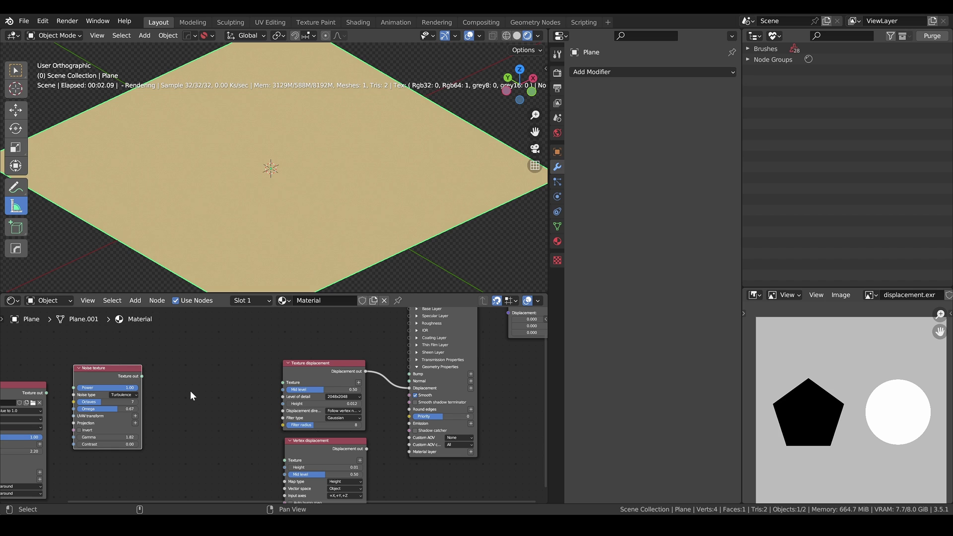
- Move the image texture node beside the Noise texture and add a Baking texture node between Noise texture and Texture displacement
left_click_drag(13, 383, 29, 366)
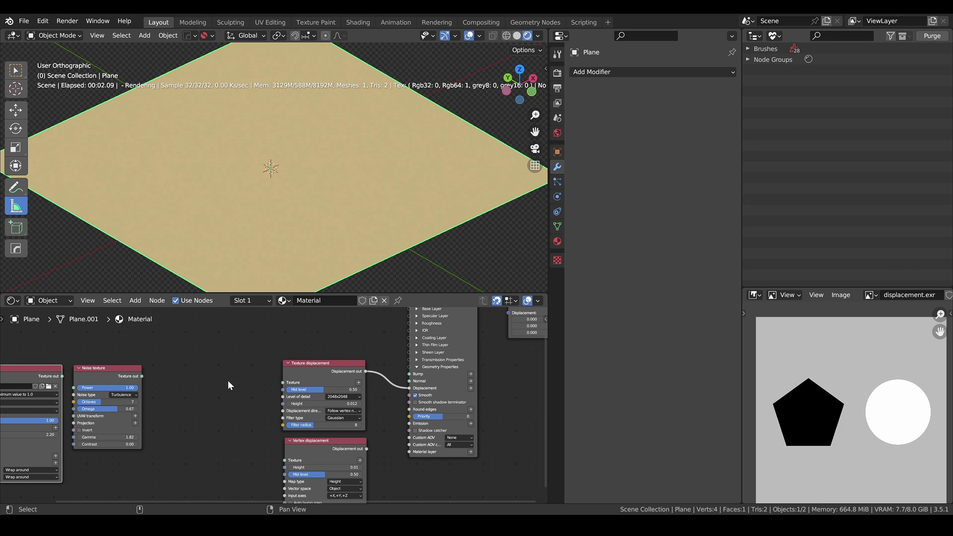
key("shift+a")
type("baki")
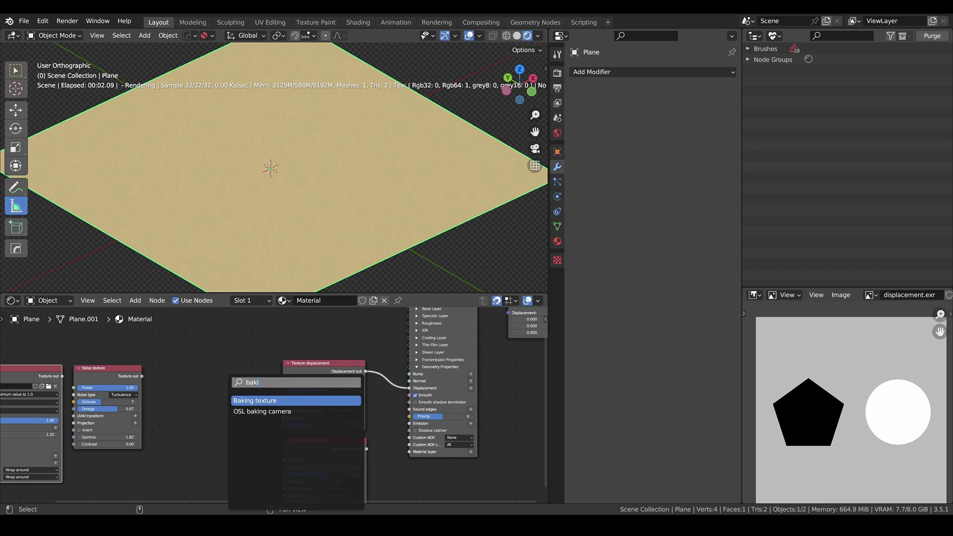
key("Return")
scroll(183, 360, "up", 2)
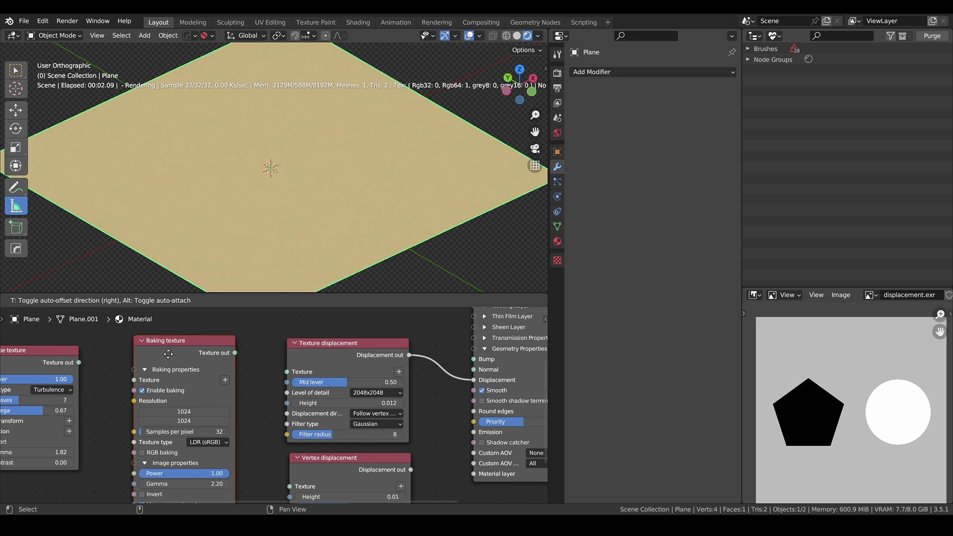
left_click(168, 354)
- Set both resolution values of the Baking texture node to 2048
left_click_drag(184, 411, 183, 421)
type("20")
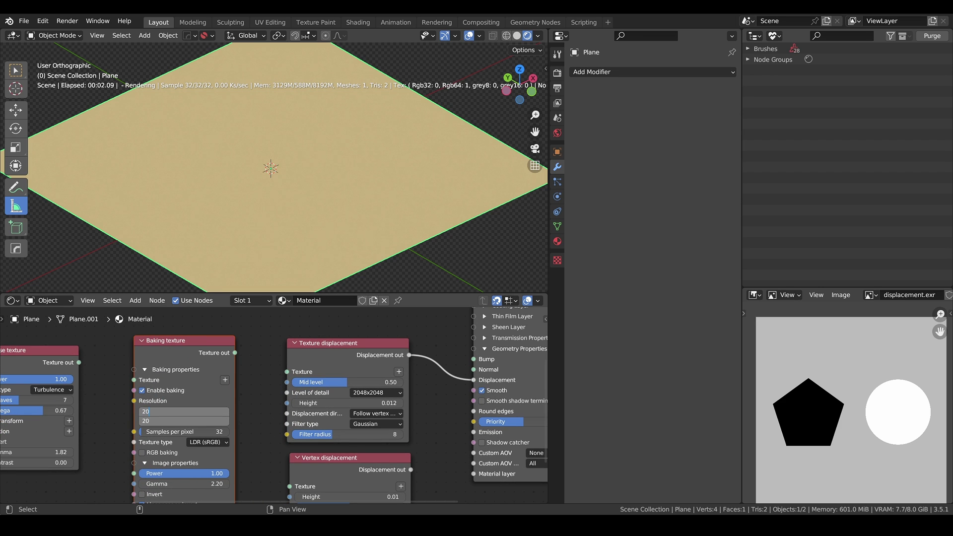
type("48")
key("Return")
- Connect the Noise texture to the Baking texture's Texture input and the Baking texture's output to the Texture displacement's Texture input
left_click_drag(39, 359, 134, 379)
left_click_drag(235, 352, 285, 371)
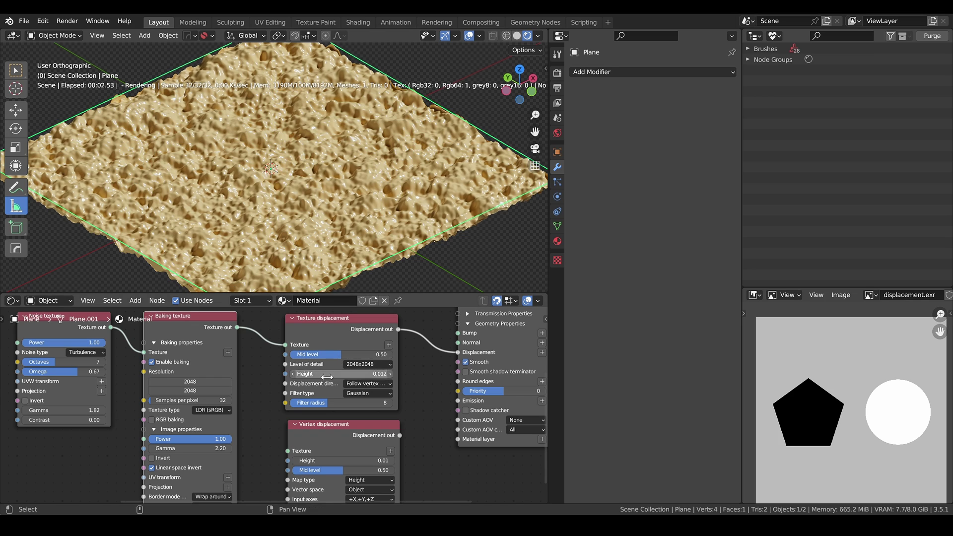
left_click_drag(317, 425, 308, 425)
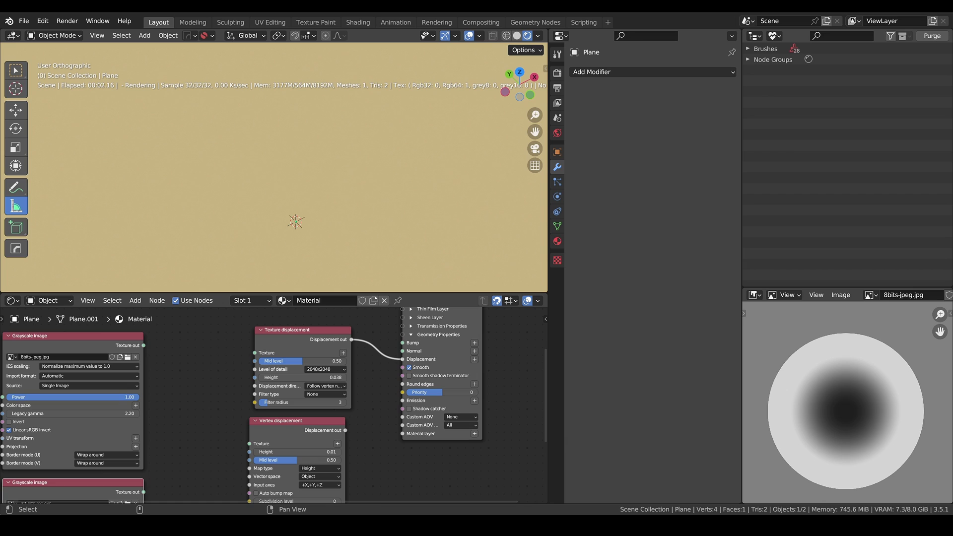
- Examine 32-bits-exr.exr in the image viewer, comparing its gradient with 8bits-jpeg.jpg, and return to the JPEG
scroll(855, 404, "down", 1)
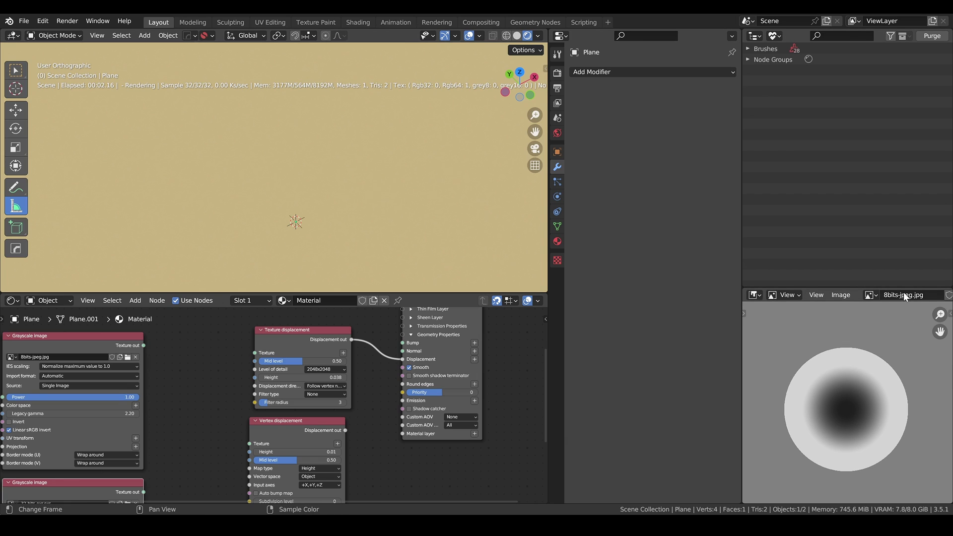
left_click(870, 295)
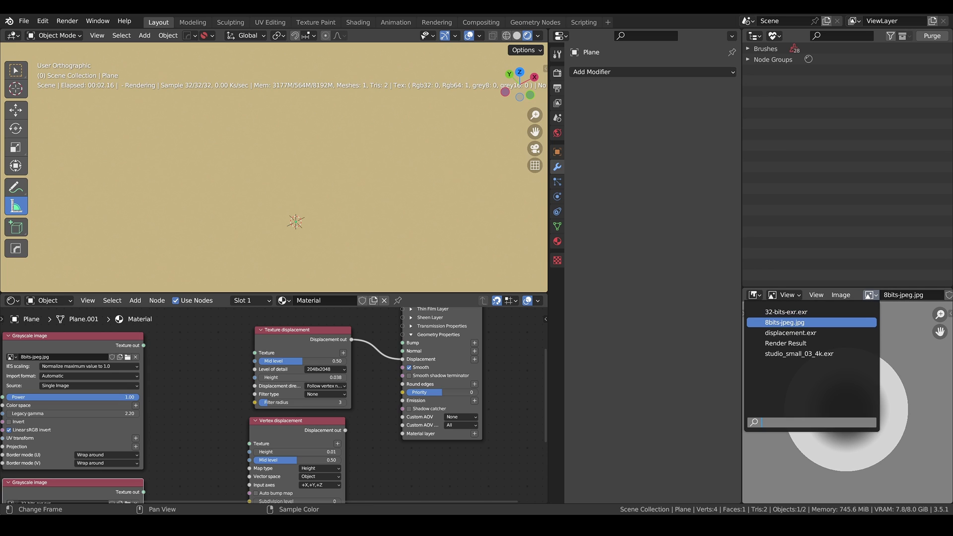
left_click(794, 312)
scroll(848, 372, "up", 4)
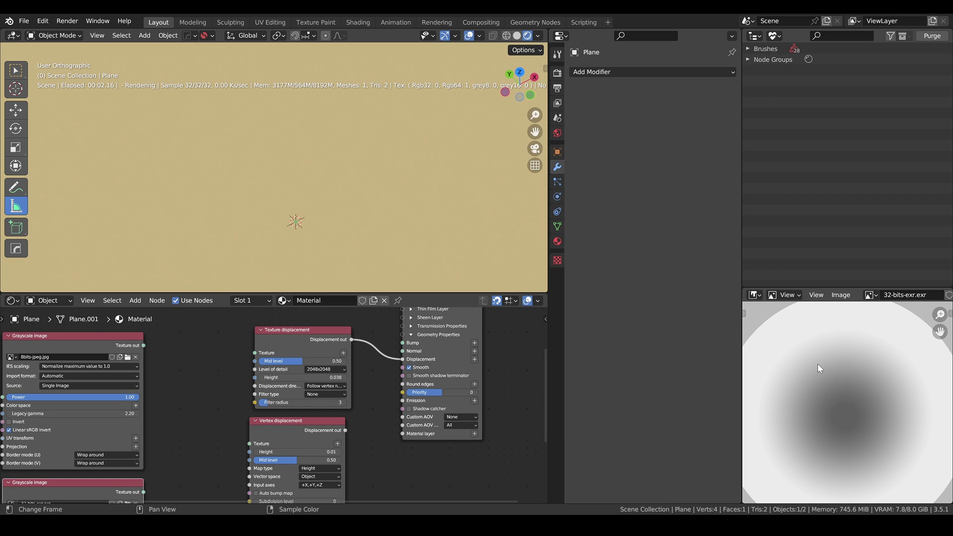
scroll(817, 365, "down", 2)
left_click(871, 295)
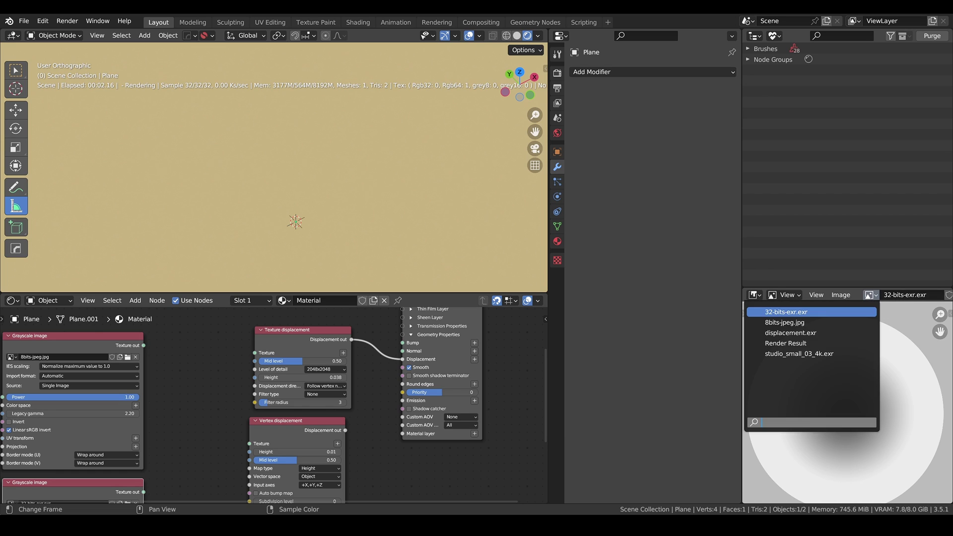
left_click(804, 321)
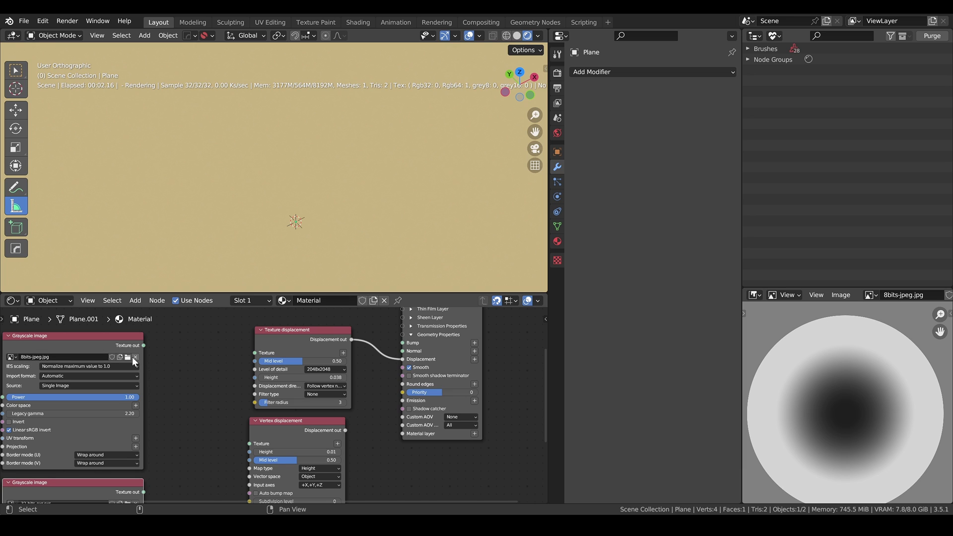
- Feed the 8bits-jpeg.jpg Grayscale image into the Texture displacement, and replace it with the 32-bits-exr.exr one for comparison
left_click_drag(144, 347, 258, 346)
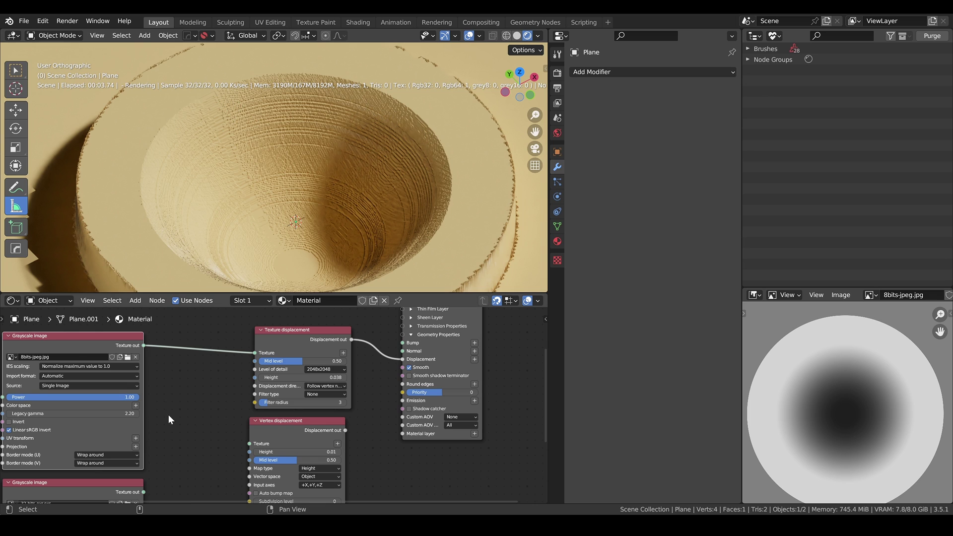
scroll(118, 486, "down", 1)
middle_click_drag(176, 467, 142, 450)
left_click_drag(137, 484, 240, 356)
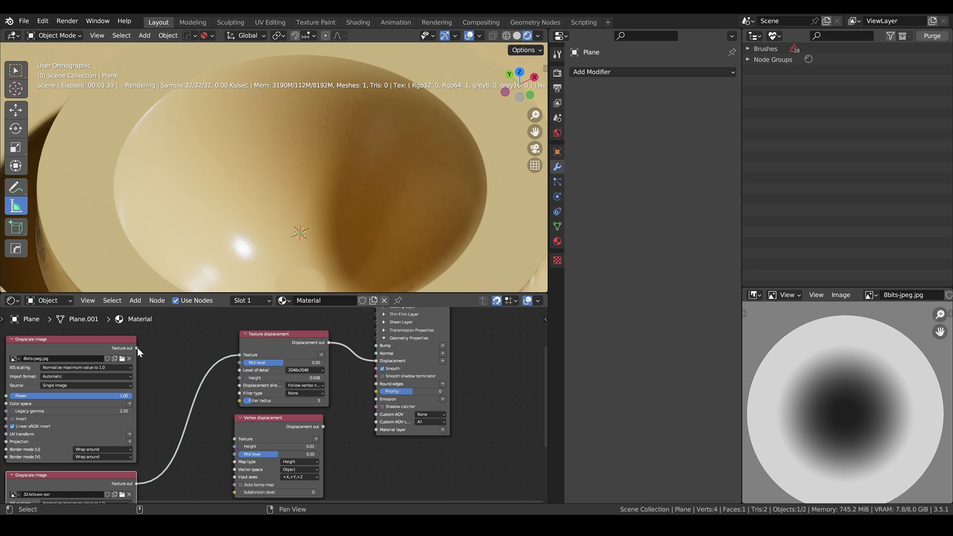
- Reconnect the 8bits-jpeg.jpg Grayscale image to the Texture displacement and smooth it with a Gaussian filter of radius 5
left_click_drag(137, 348, 241, 354)
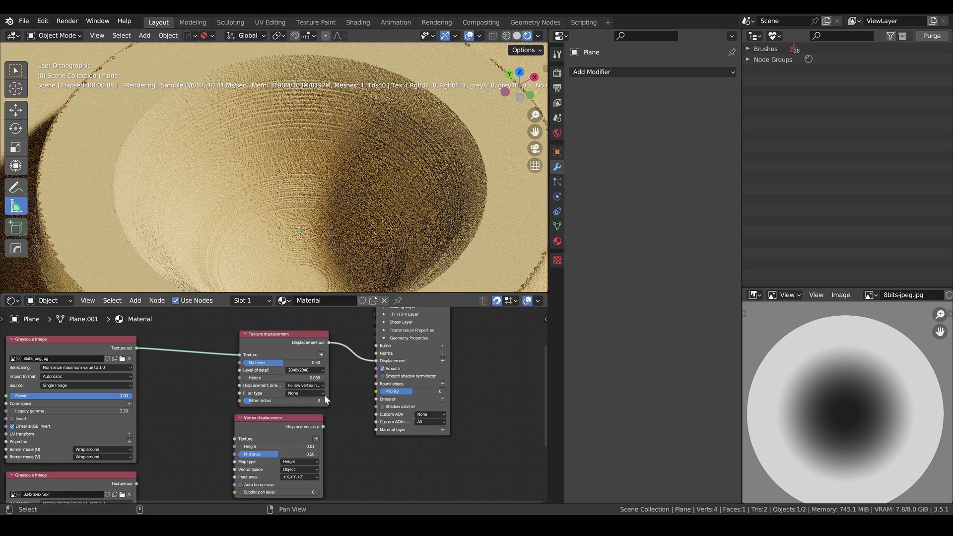
left_click(315, 393)
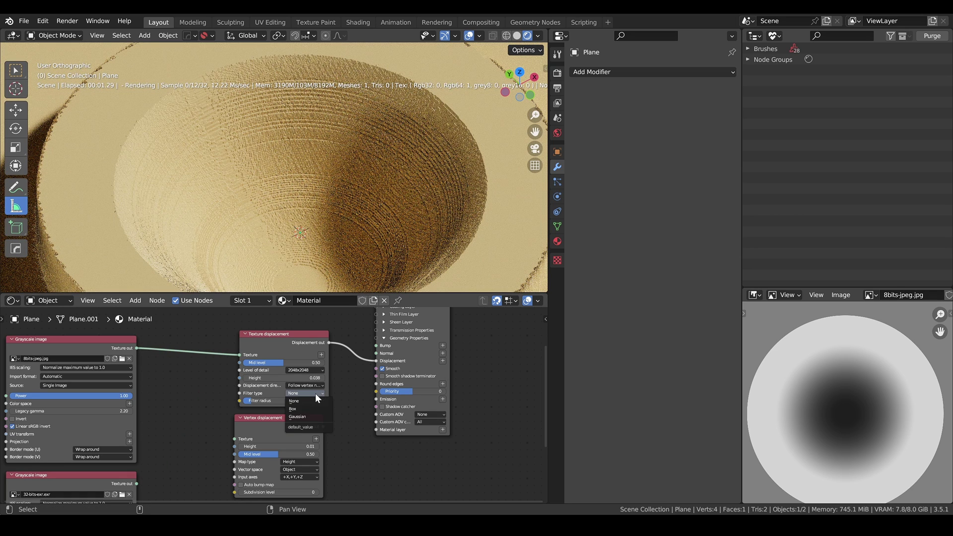
left_click(300, 416)
left_click_drag(260, 400, 279, 400)
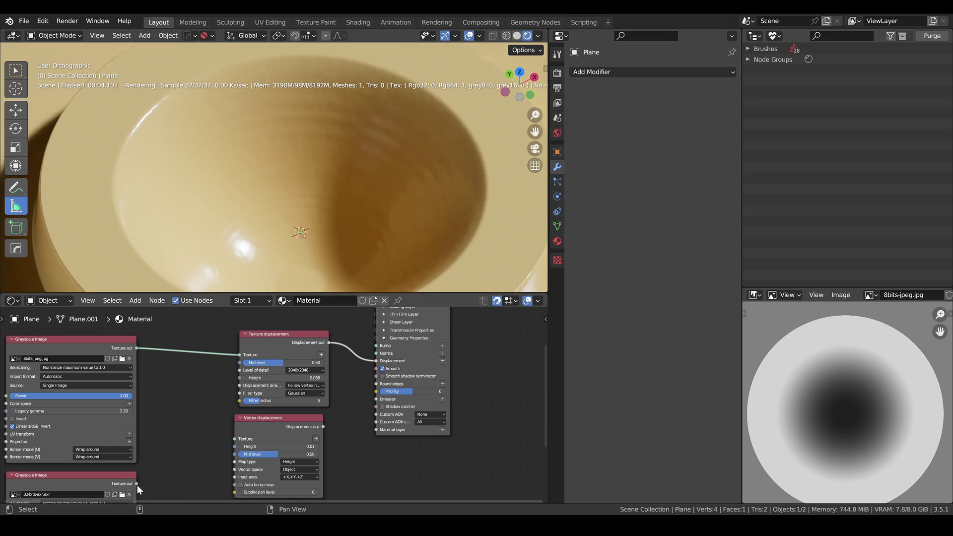
- Connect the 32-bits-exr.exr Grayscale image to the Texture displacement's Texture input and view the whole plane
left_click_drag(136, 484, 240, 354)
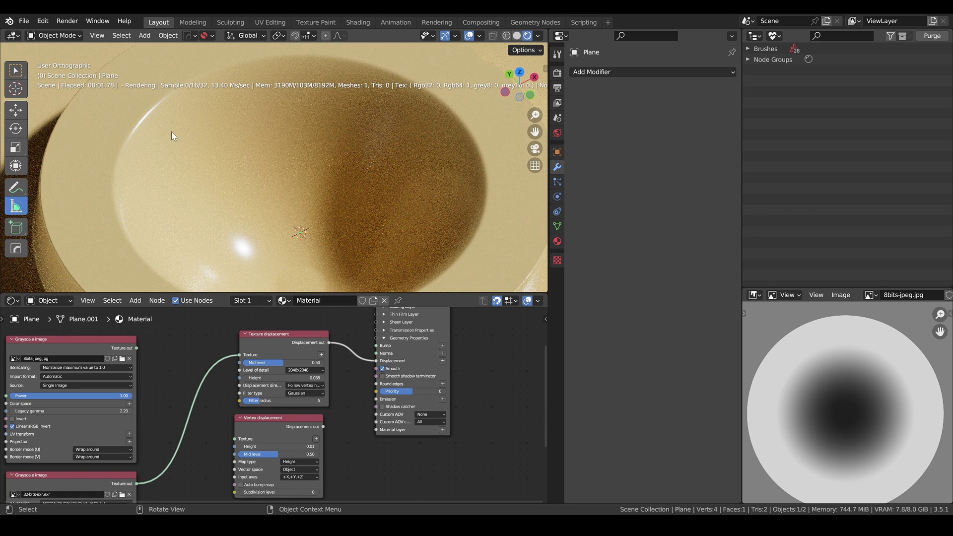
scroll(362, 143, "down", 6)
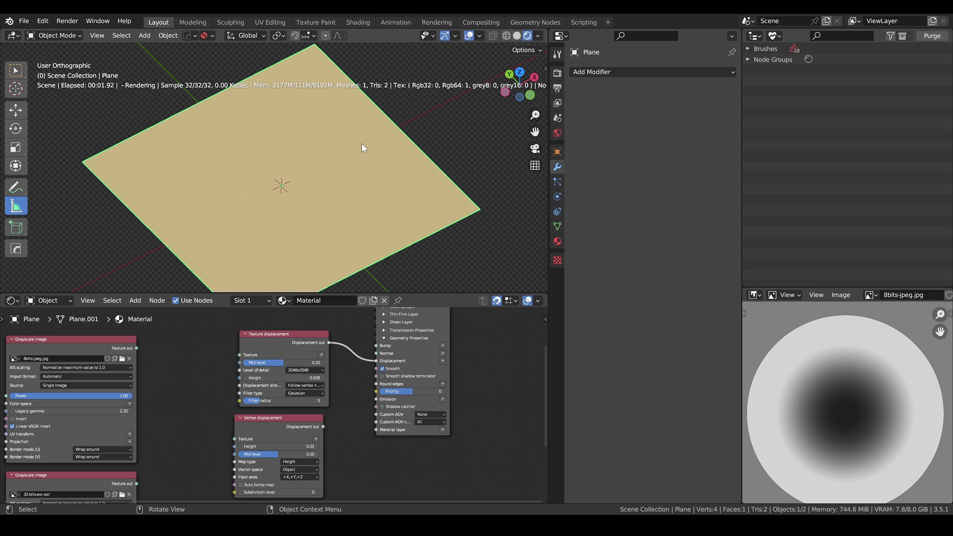